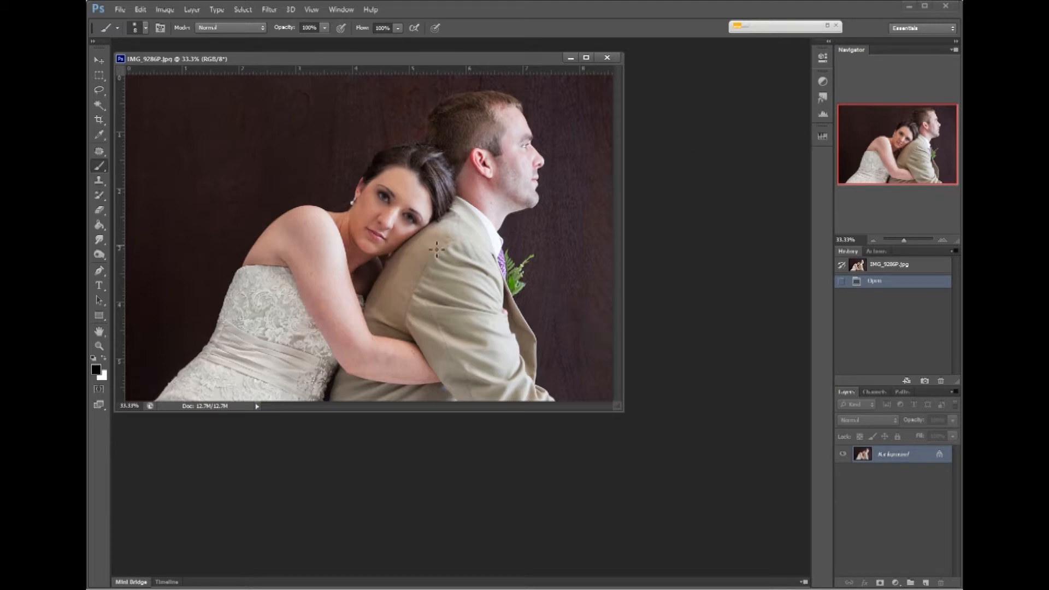
Duplicate the Background layer and toggle the copy's visibility to compare it with the original
left_click_drag(489, 64, 506, 61)
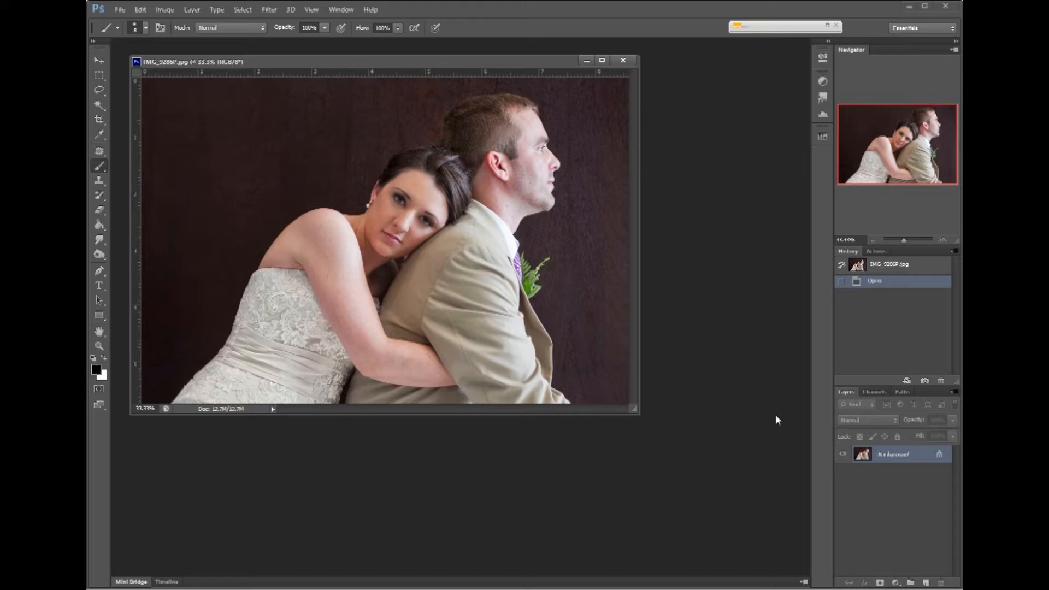
left_click(942, 242)
left_click(942, 241)
left_click(942, 242)
left_click(942, 242)
left_click_drag(899, 148, 896, 138)
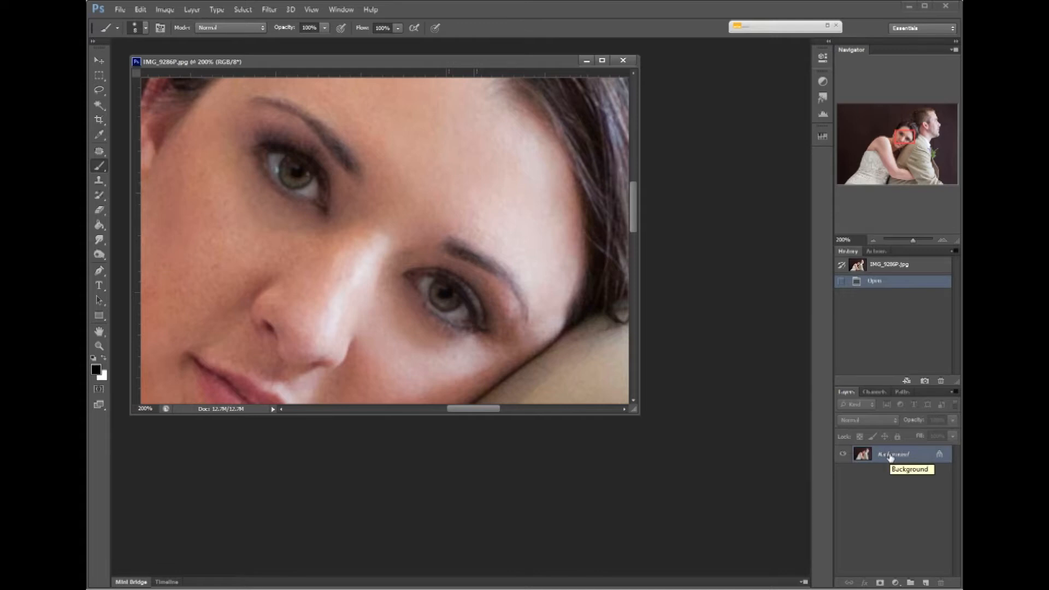
key("ctrl+j")
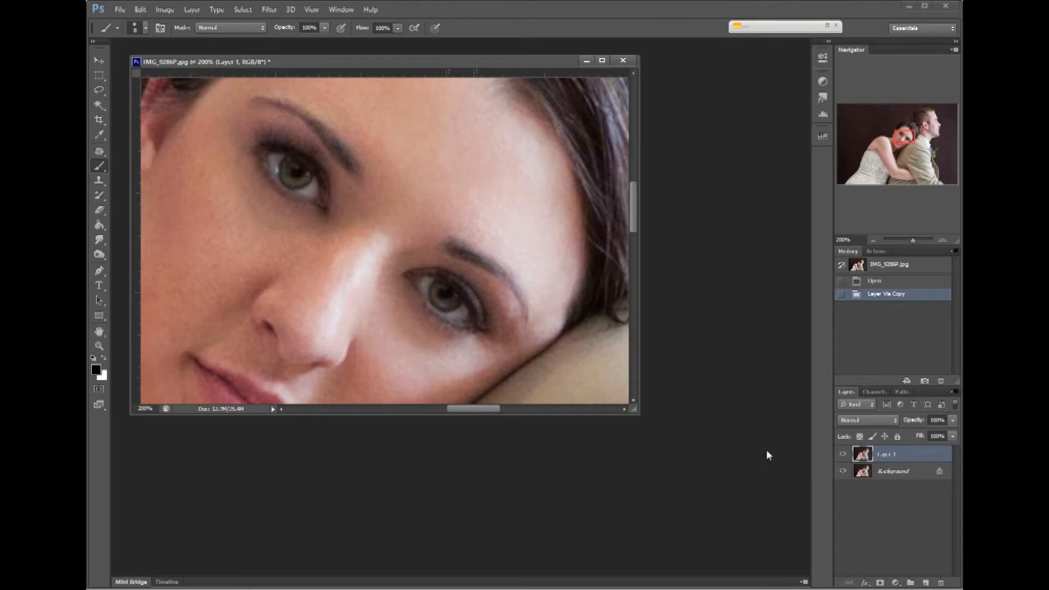
left_click(843, 454)
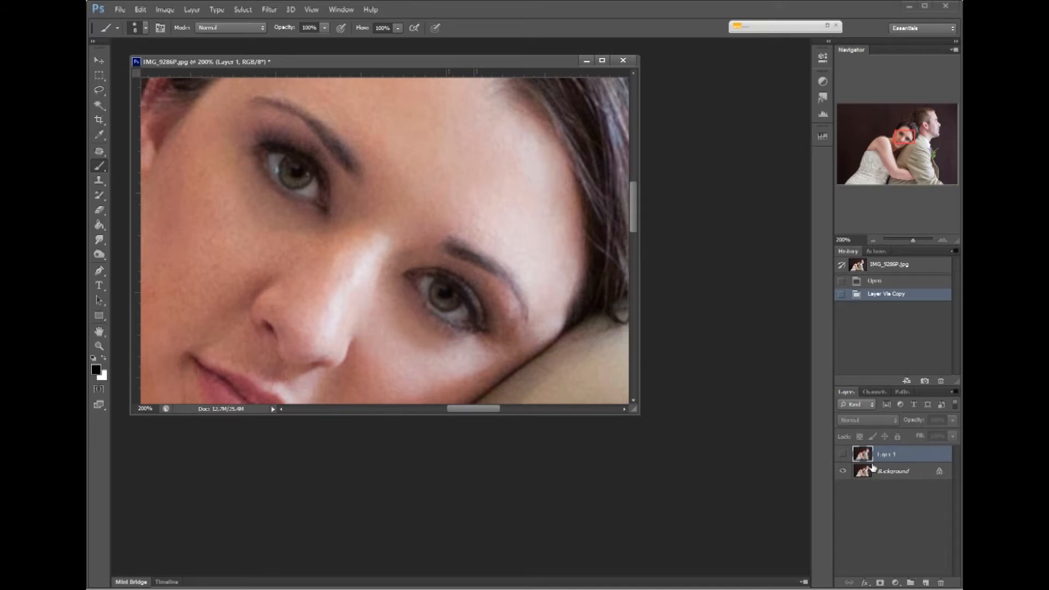
left_click(843, 454)
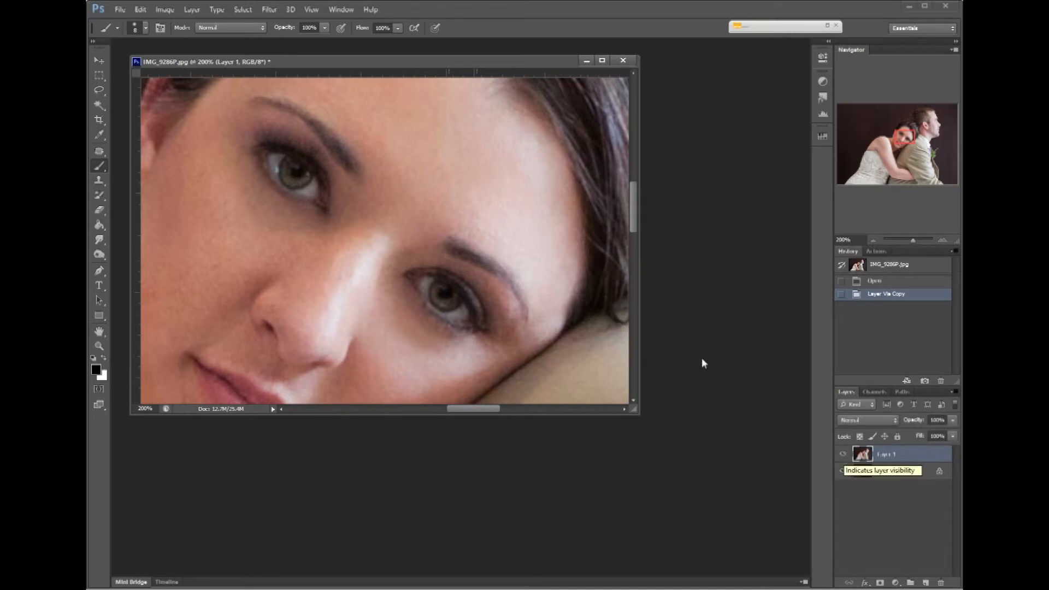
Apply a Brightness/Contrast adjustment to the duplicate layer with brightness 61 and contrast 63
left_click(164, 9)
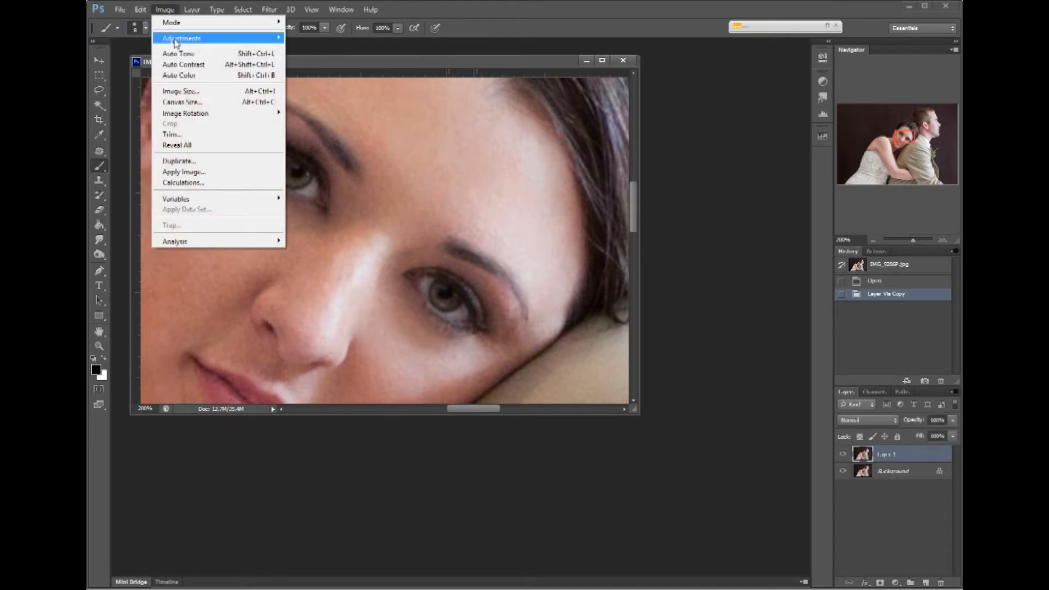
mouse_move(181, 38)
left_click(294, 38)
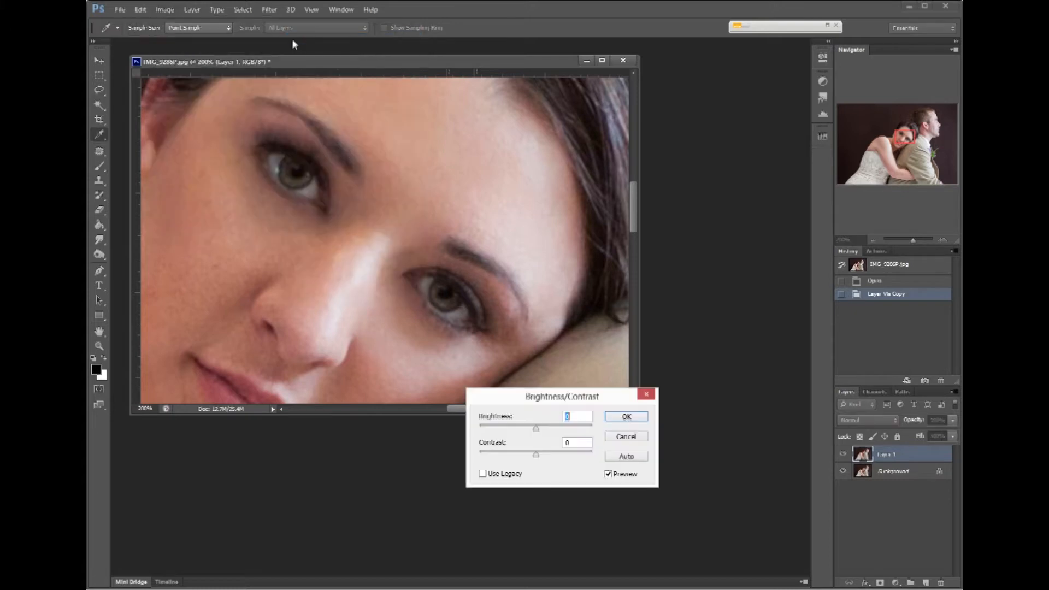
left_click_drag(534, 432, 572, 457)
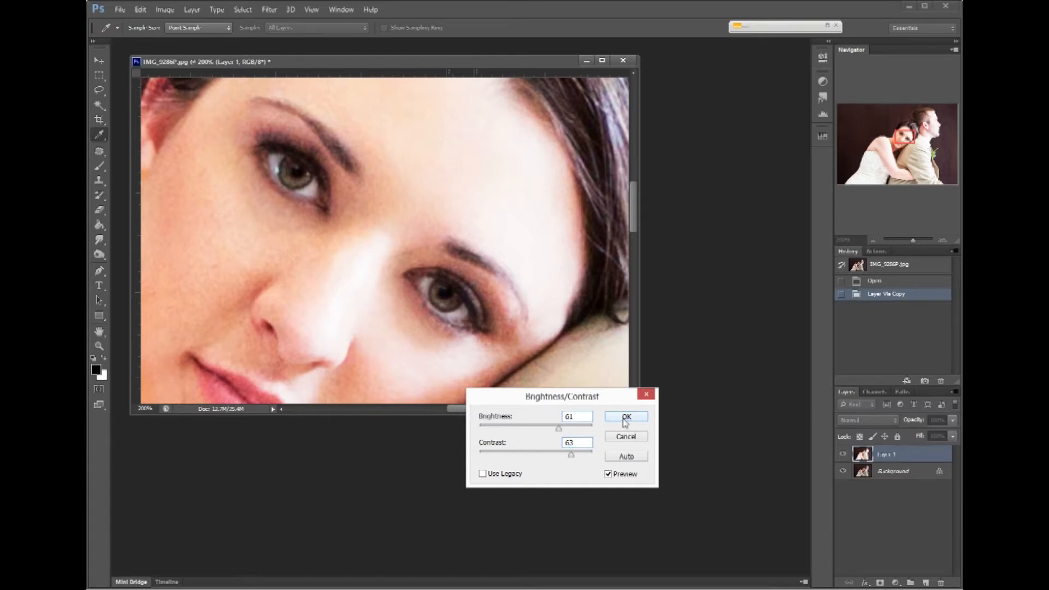
left_click(626, 417)
key("b")
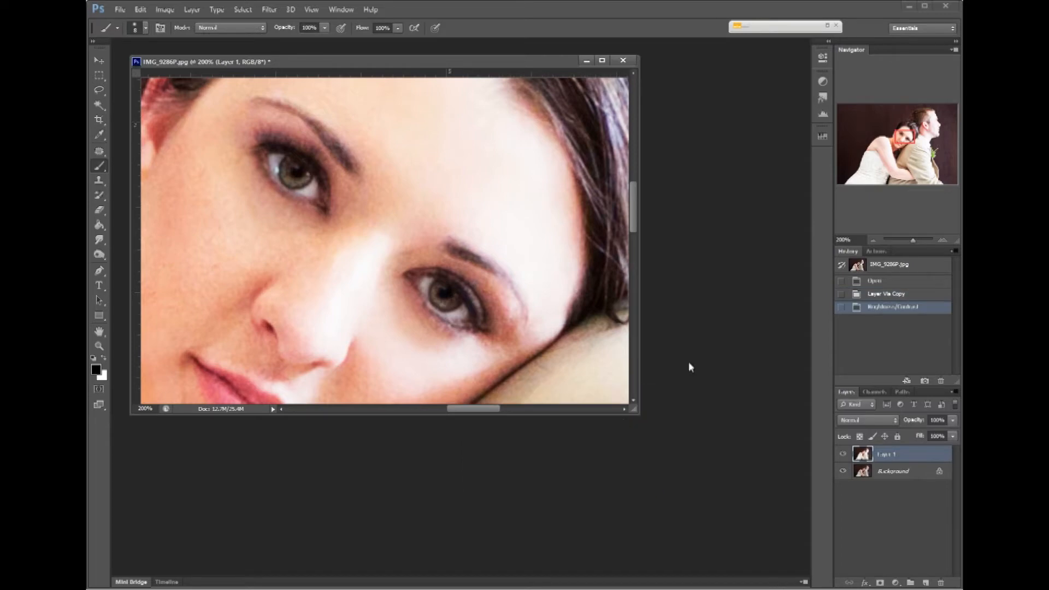
Examine the brightened layer across the whole photo and around the bride's eyes up close
left_click(872, 240)
left_click(873, 240)
left_click(873, 240)
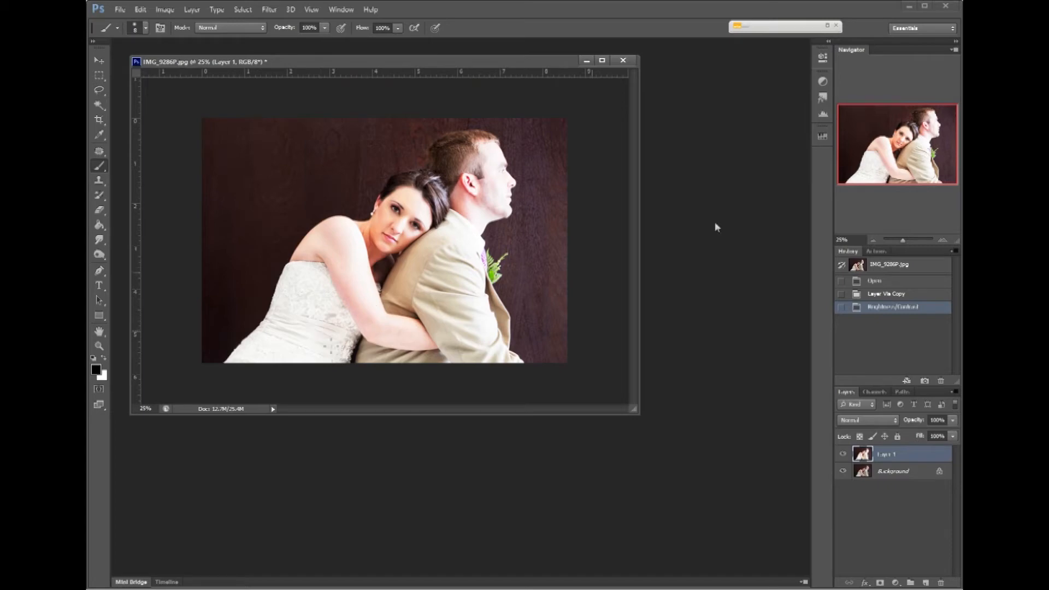
left_click(945, 240)
left_click(944, 240)
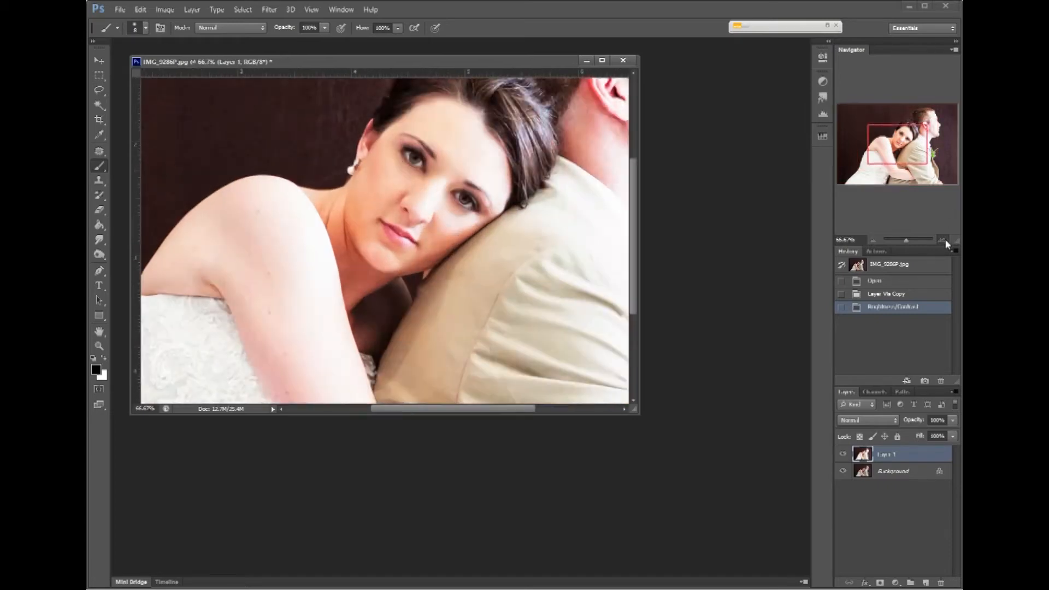
left_click(944, 241)
left_click(945, 241)
left_click(944, 241)
left_click_drag(899, 148, 906, 137)
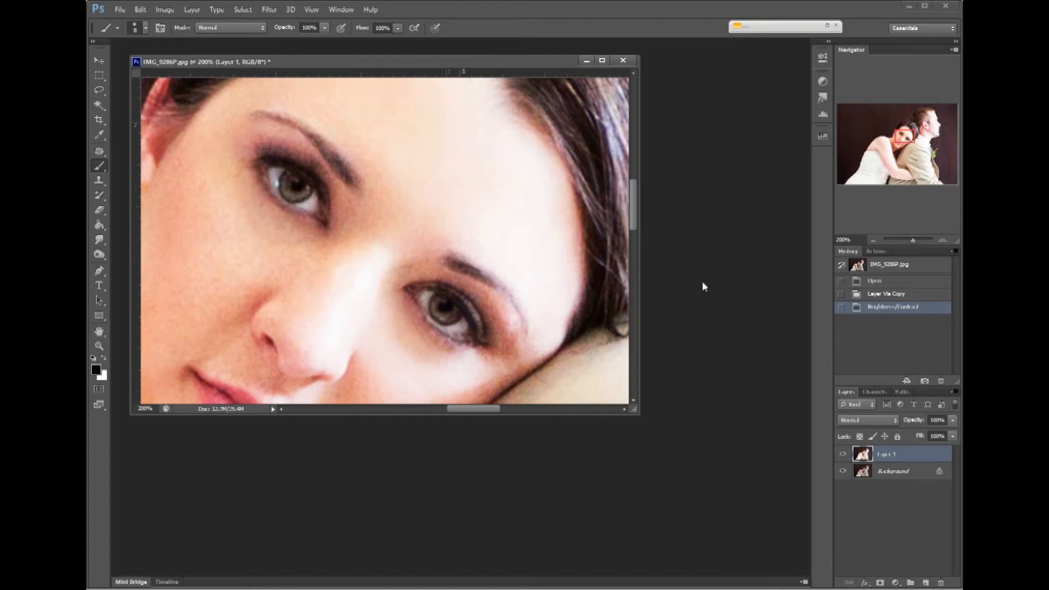
Raise the brightened layer's saturation to about +38 with Hue/Saturation, and compare it with the original by toggling its visibility
key("ctrl+u")
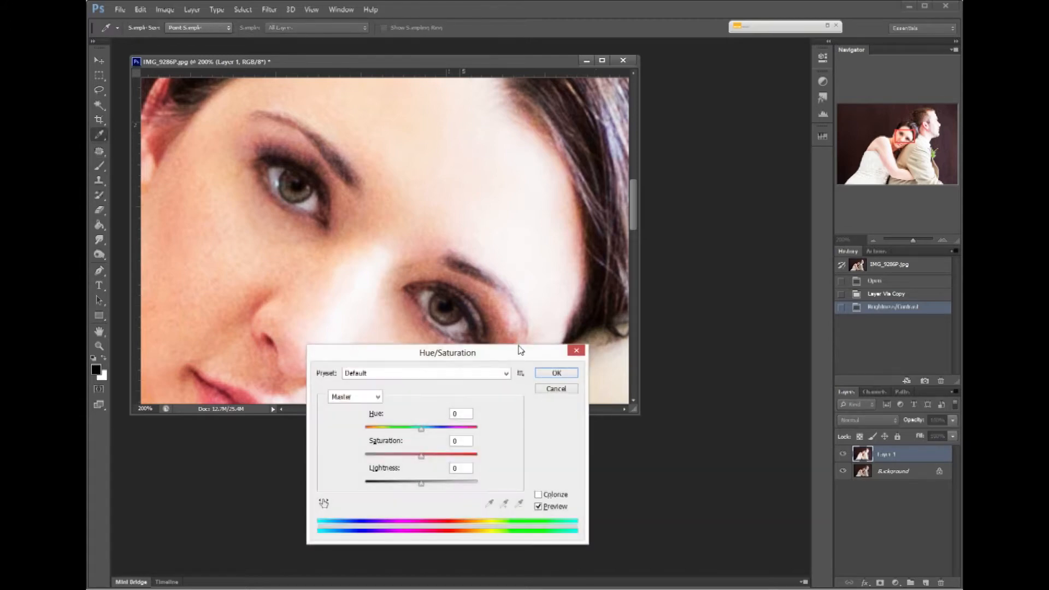
left_click_drag(516, 354, 515, 359)
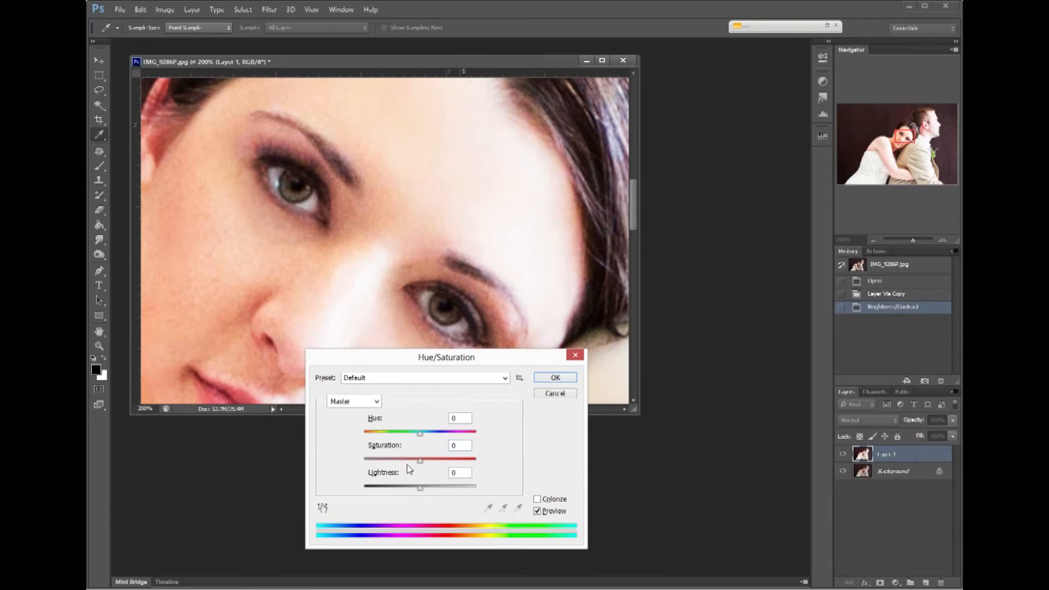
left_click_drag(420, 463, 441, 469)
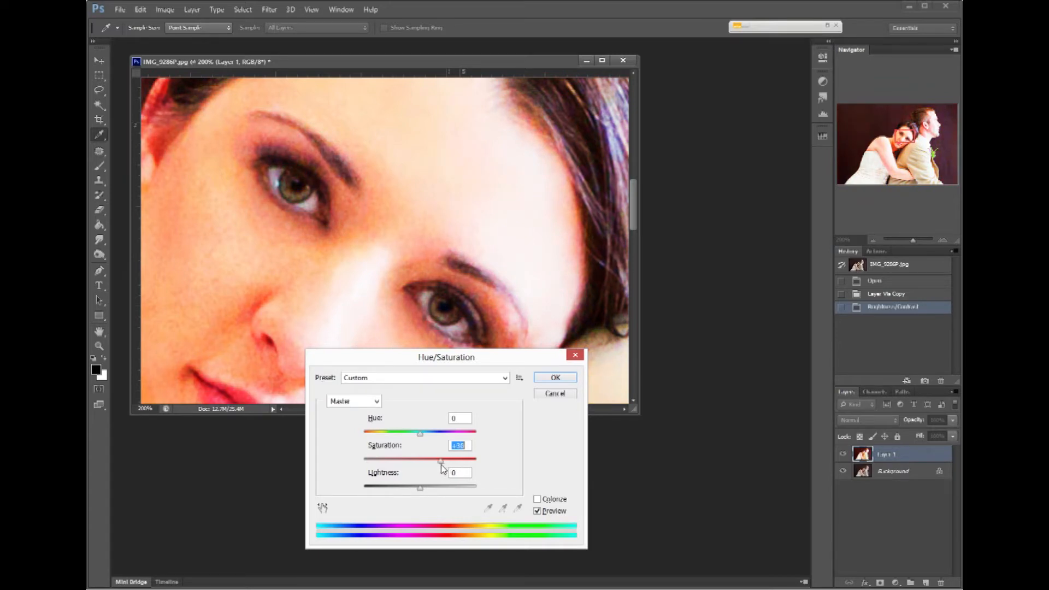
left_click(555, 378)
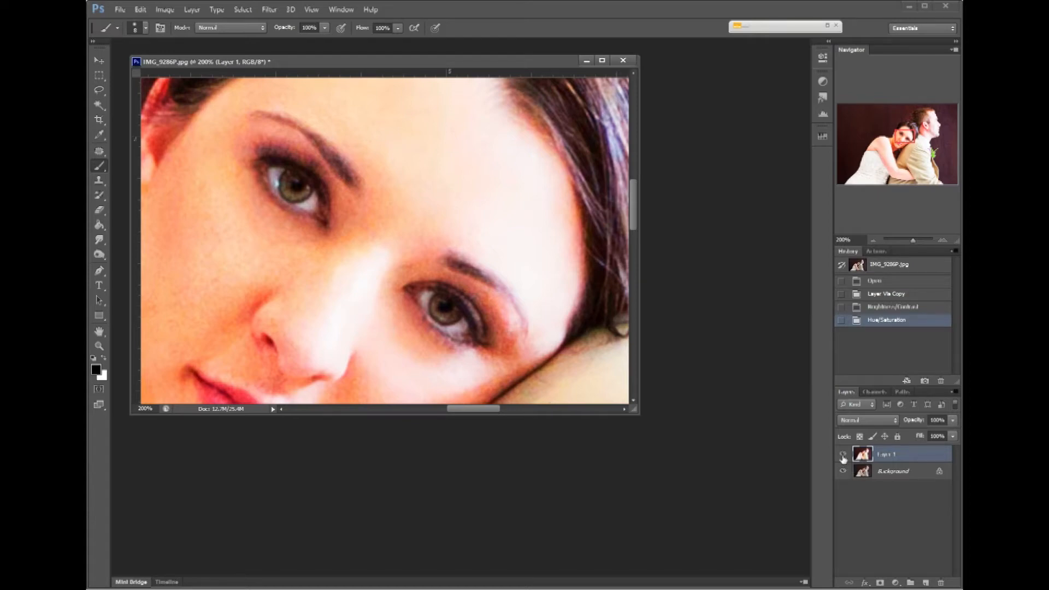
left_click(843, 455)
left_click(844, 456)
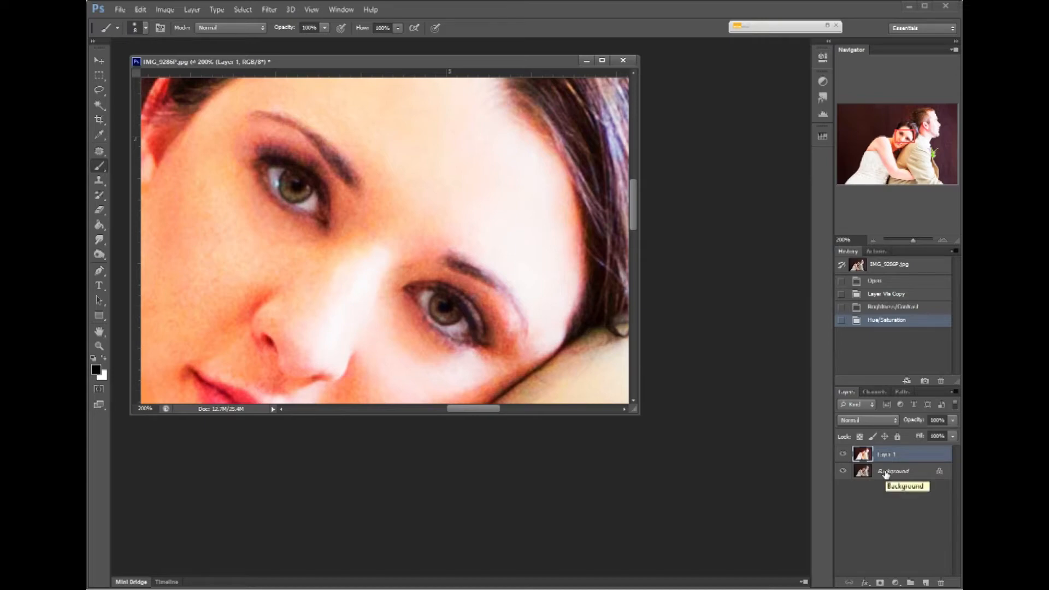
Duplicate the original Background layer and move the copy above the brightened Layer 1
left_click(886, 473)
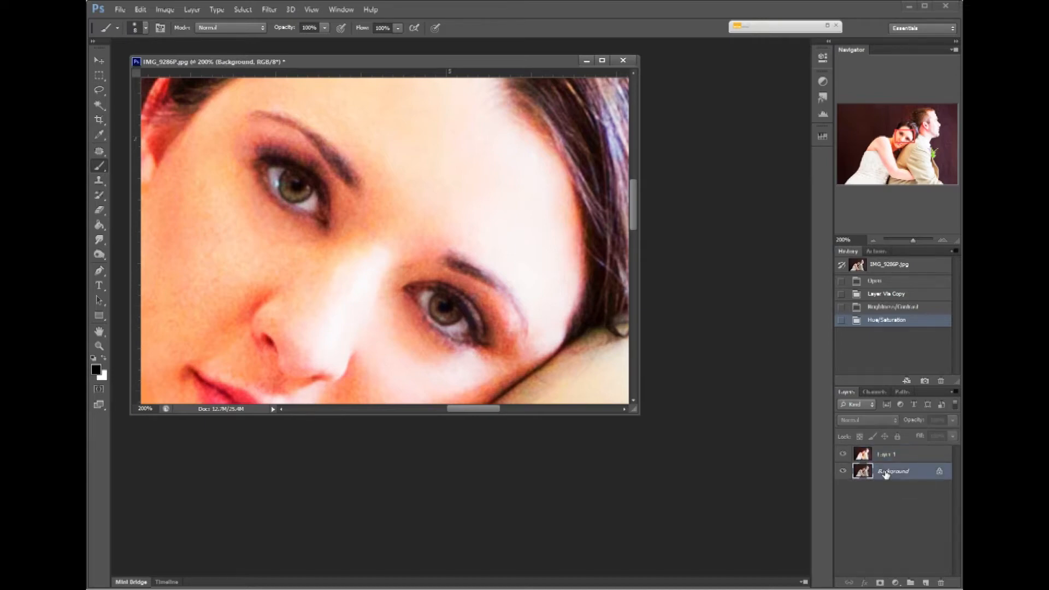
key("ctrl+j")
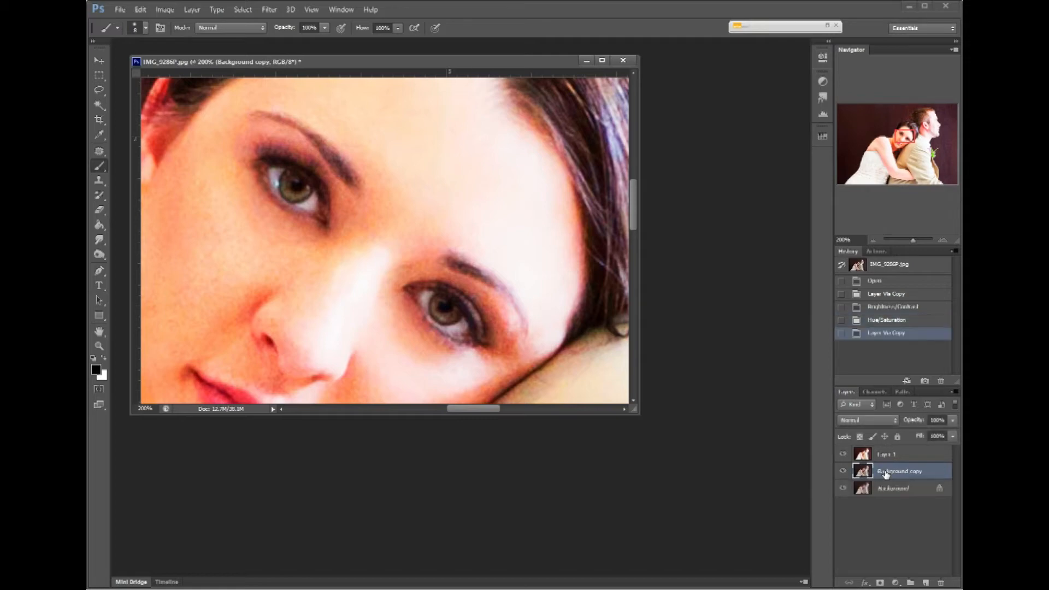
left_click_drag(886, 473, 889, 454)
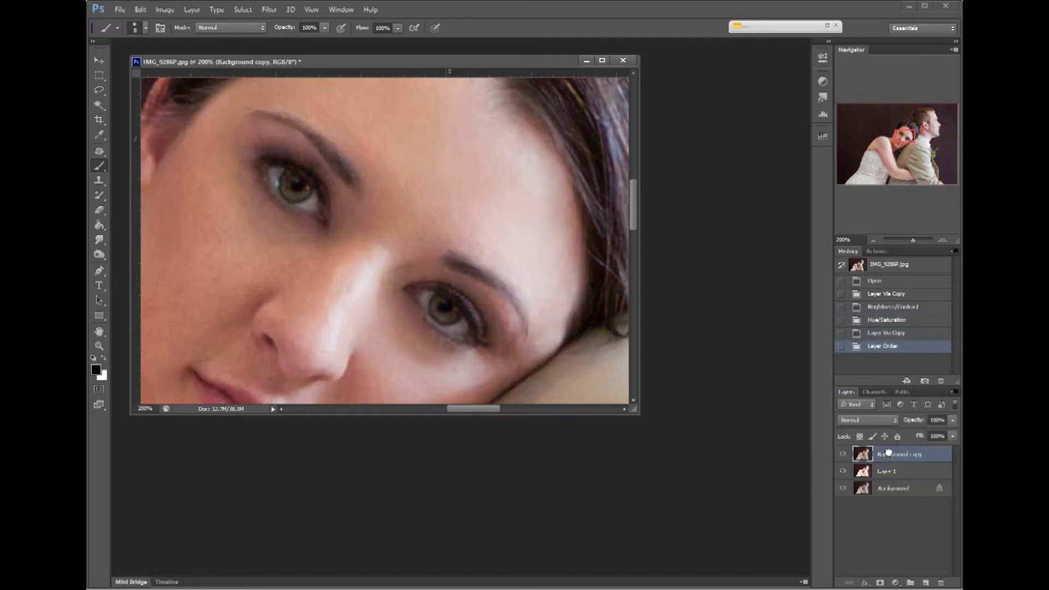
Add a layer mask to the top Background copy and paint black over both of the bride's irises
left_click(881, 583)
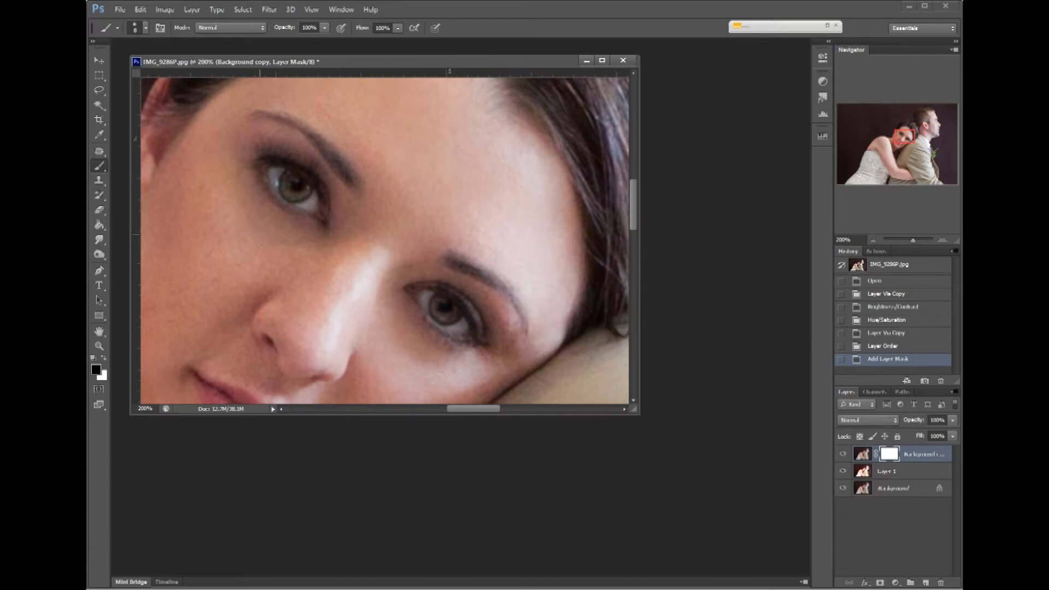
left_click(943, 239)
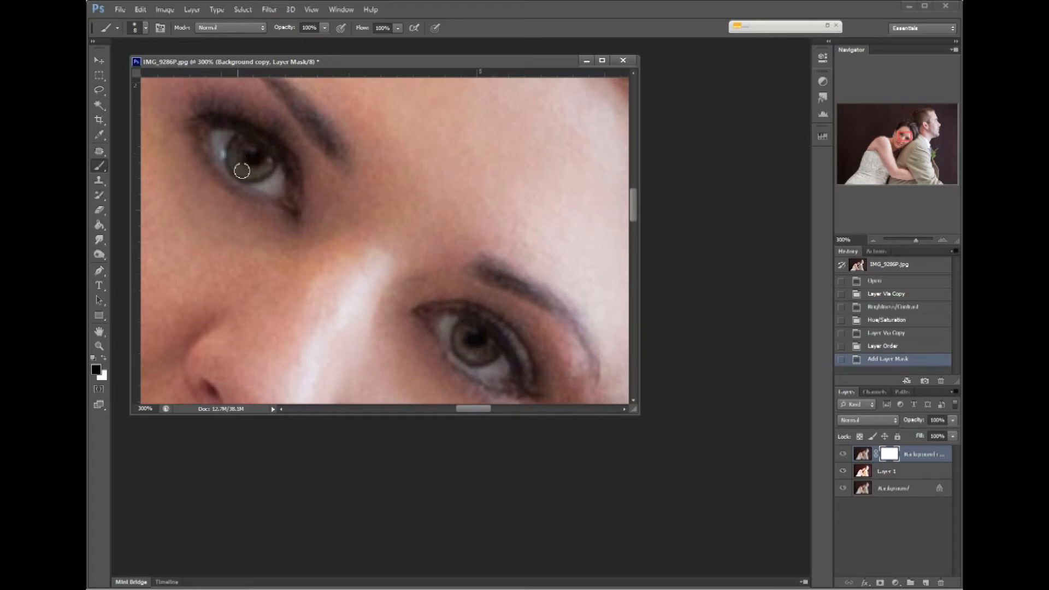
mouse_move(240, 168)
left_mouse_down()
mouse_move(269, 168)
mouse_move(250, 175)
mouse_move(239, 151)
left_mouse_up()
mouse_move(241, 146)
left_mouse_down()
mouse_move(241, 172)
mouse_move(274, 163)
mouse_move(254, 169)
mouse_move(241, 161)
mouse_move(246, 146)
mouse_move(239, 170)
mouse_move(251, 176)
mouse_move(272, 166)
mouse_move(240, 171)
mouse_move(246, 148)
mouse_move(245, 159)
left_mouse_up()
mouse_move(500, 355)
left_mouse_down()
mouse_move(471, 353)
mouse_move(467, 333)
mouse_move(470, 357)
mouse_move(494, 349)
mouse_move(472, 358)
mouse_move(467, 333)
mouse_move(469, 351)
mouse_move(495, 352)
mouse_move(471, 361)
mouse_move(465, 354)
mouse_move(491, 355)
mouse_move(465, 349)
mouse_move(466, 335)
left_mouse_up()
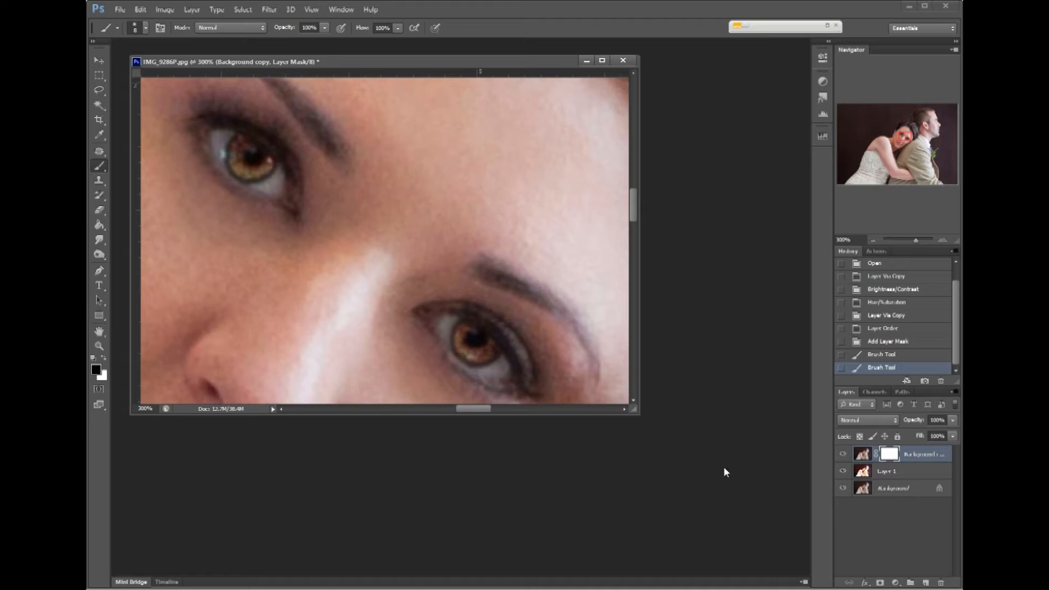
Lower the opacity of the brightened Layer 1 to 46% and check the eyes at several magnifications
left_click(900, 474)
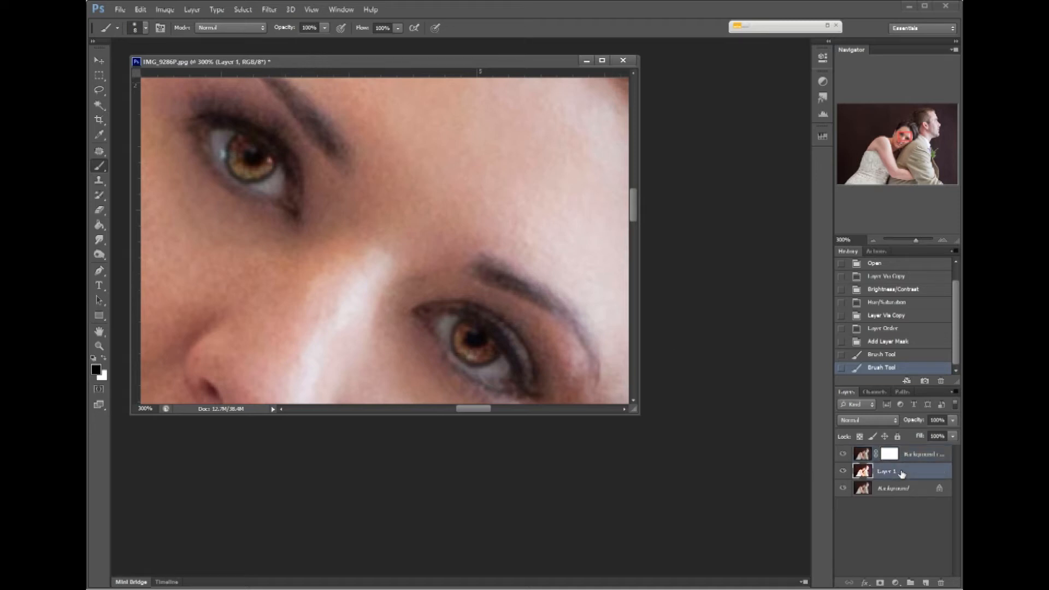
left_click(951, 421)
left_click_drag(934, 434, 920, 437)
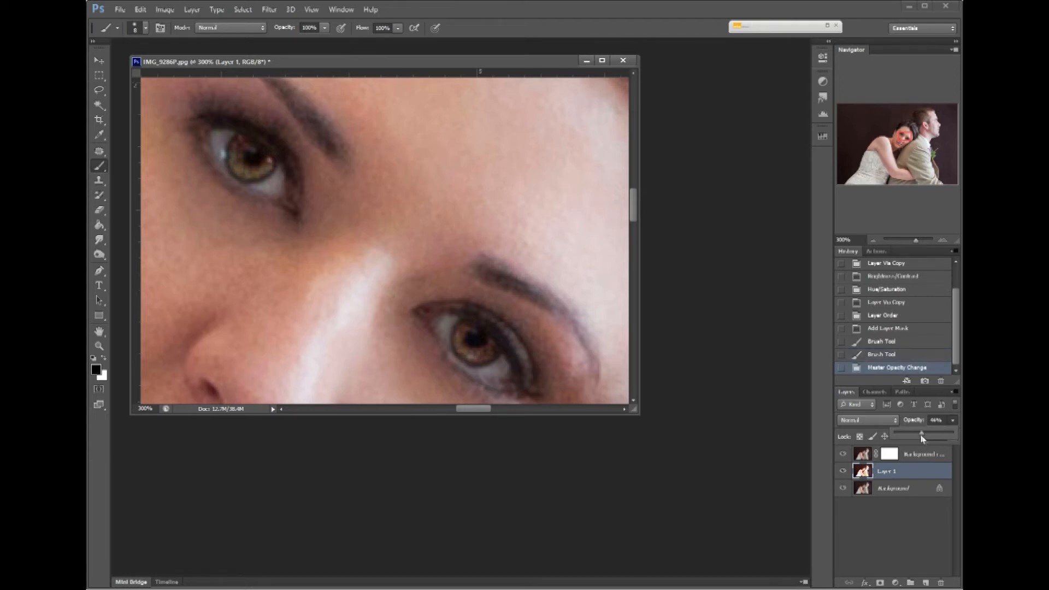
left_click(874, 239)
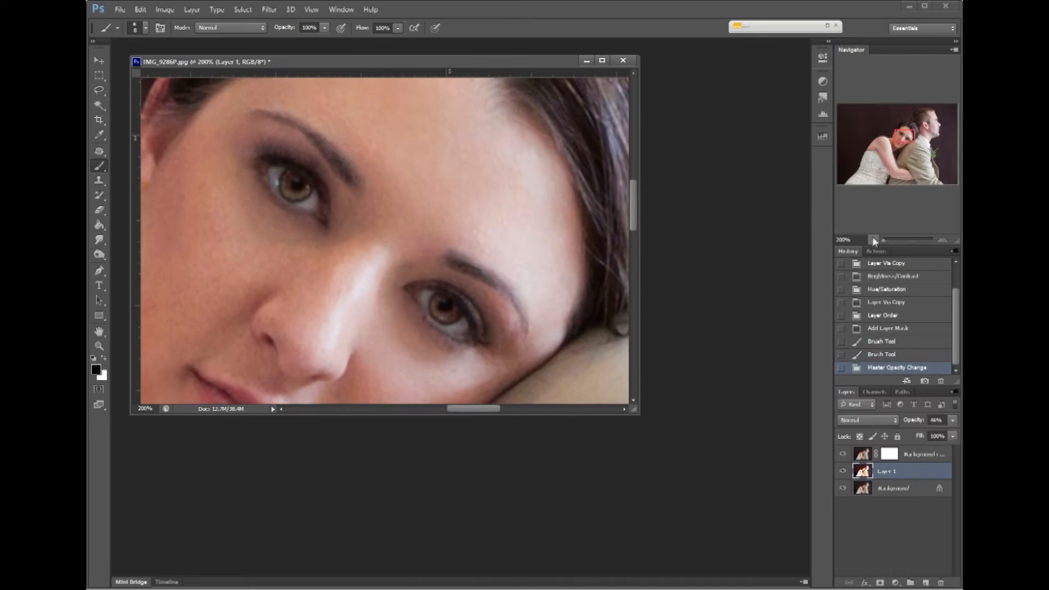
left_click_drag(883, 241, 909, 238)
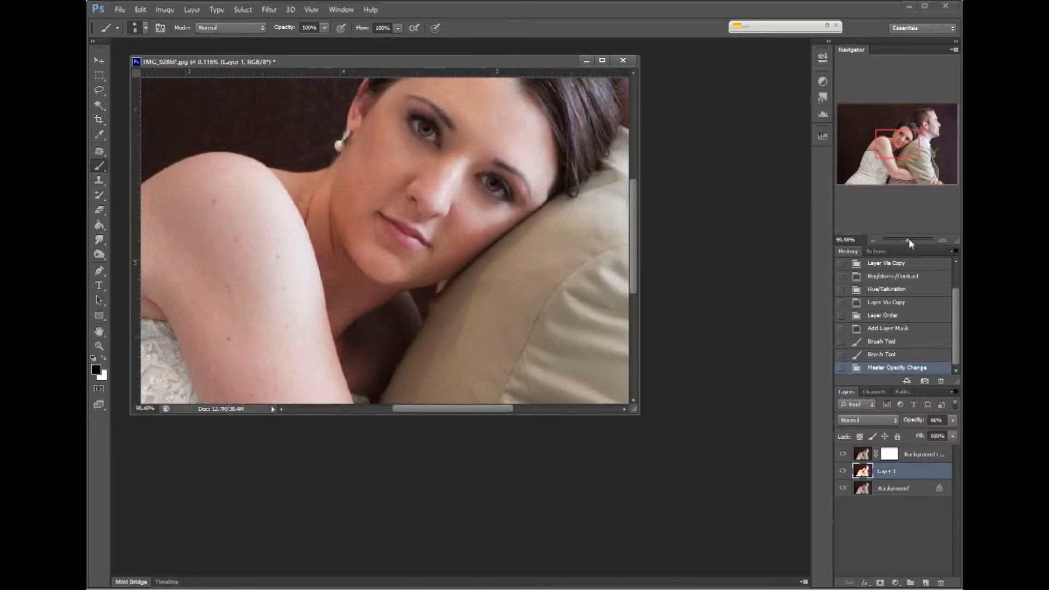
left_click_drag(904, 141, 907, 138)
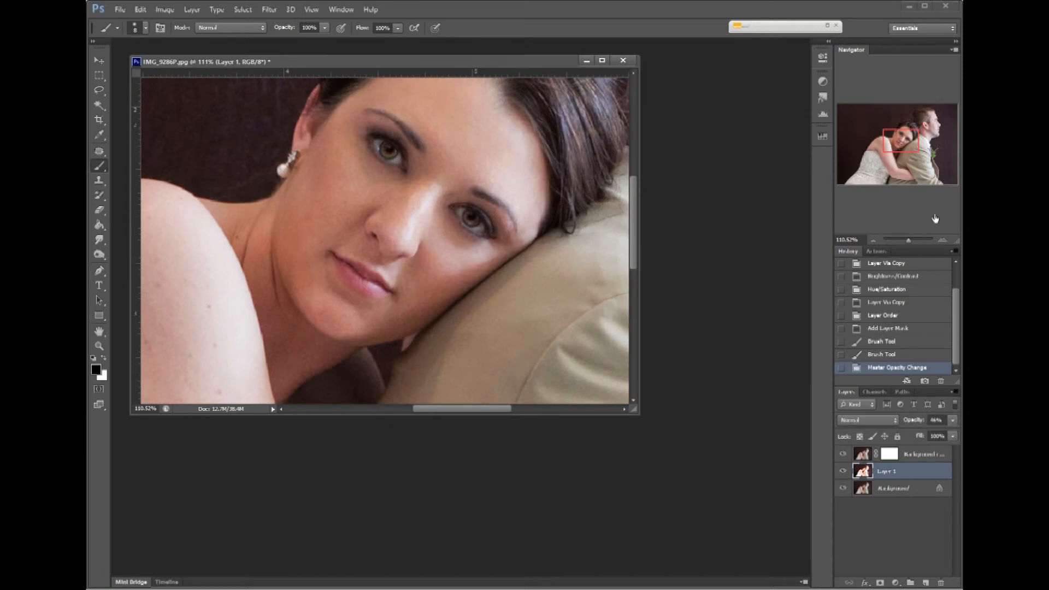
left_click(942, 240)
left_click_drag(911, 144, 913, 131)
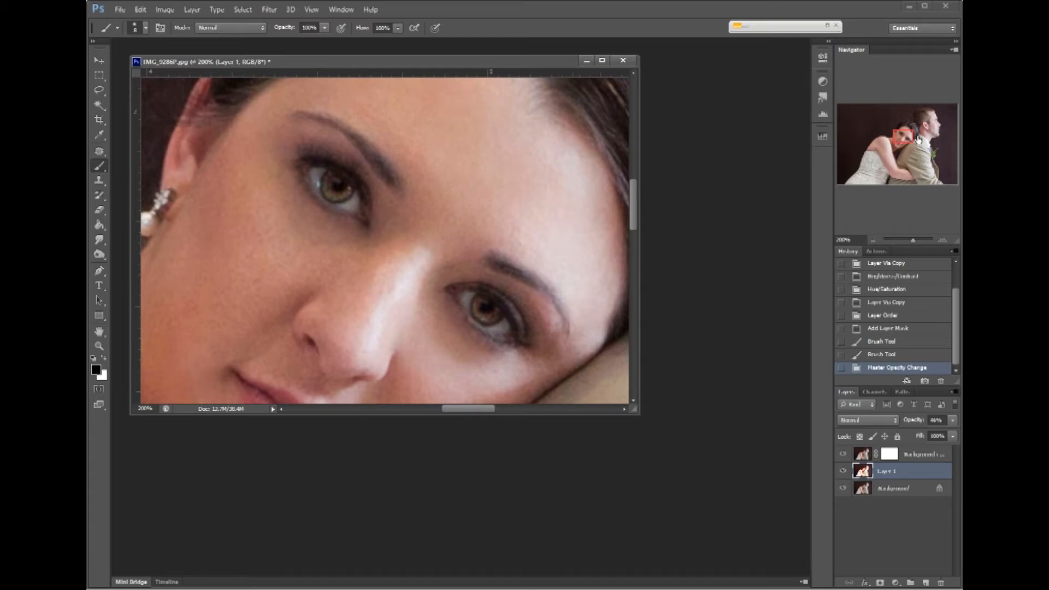
left_click(874, 239)
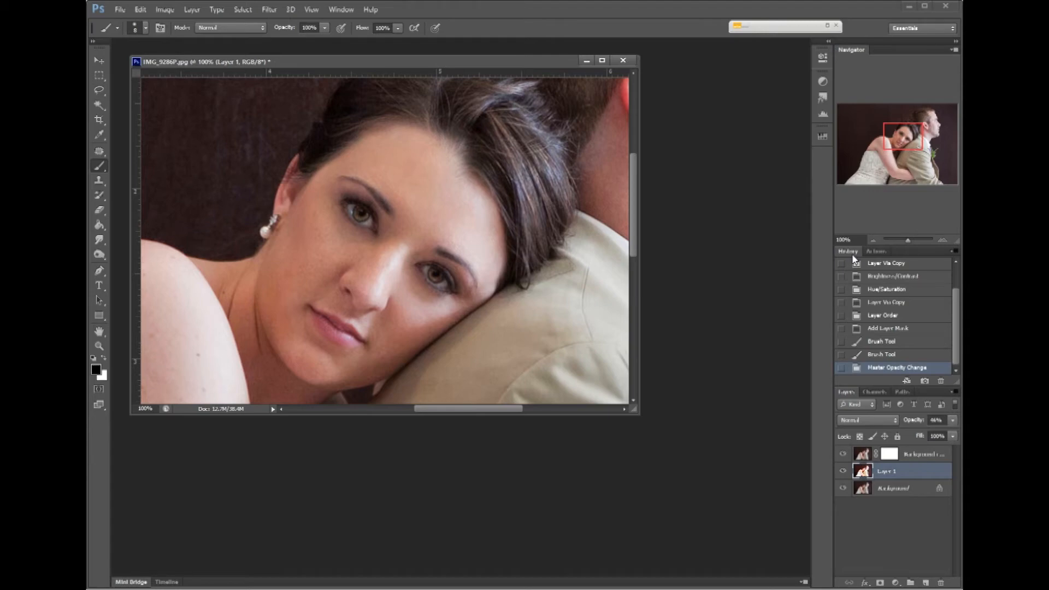
Merge all visible layers into one and duplicate the merged layer
key("ctrl+shift+e")
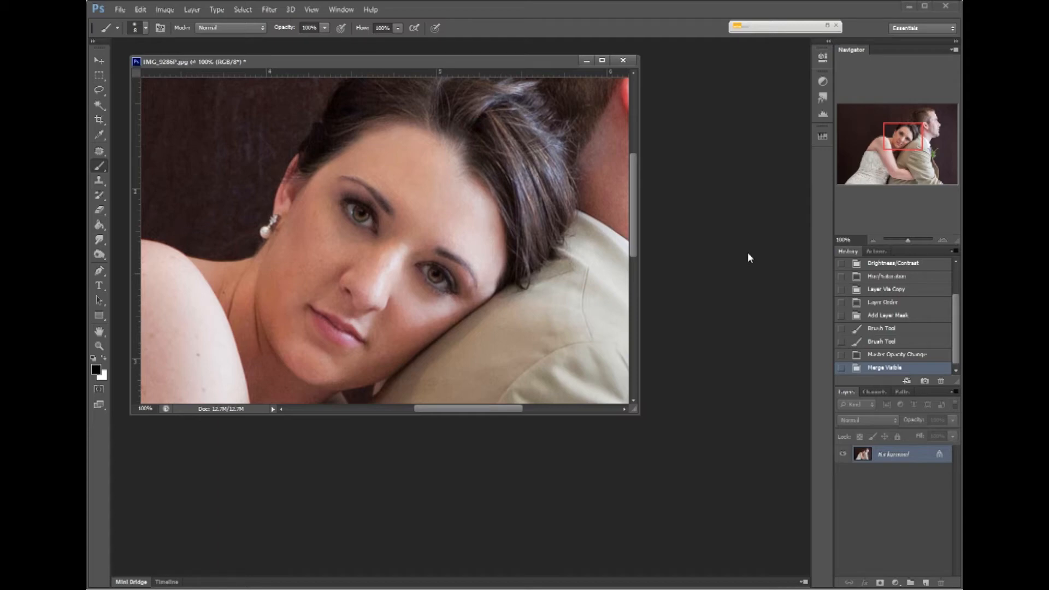
key("ctrl+j")
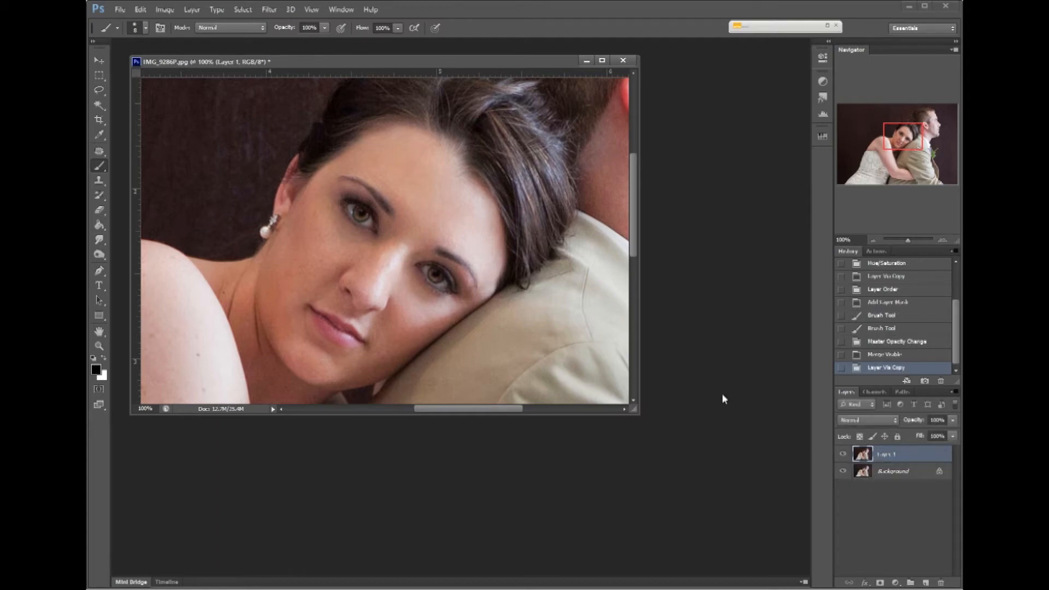
Apply a High Pass filter with a 10.0-pixel radius to the duplicated Layer 1
left_click(944, 241)
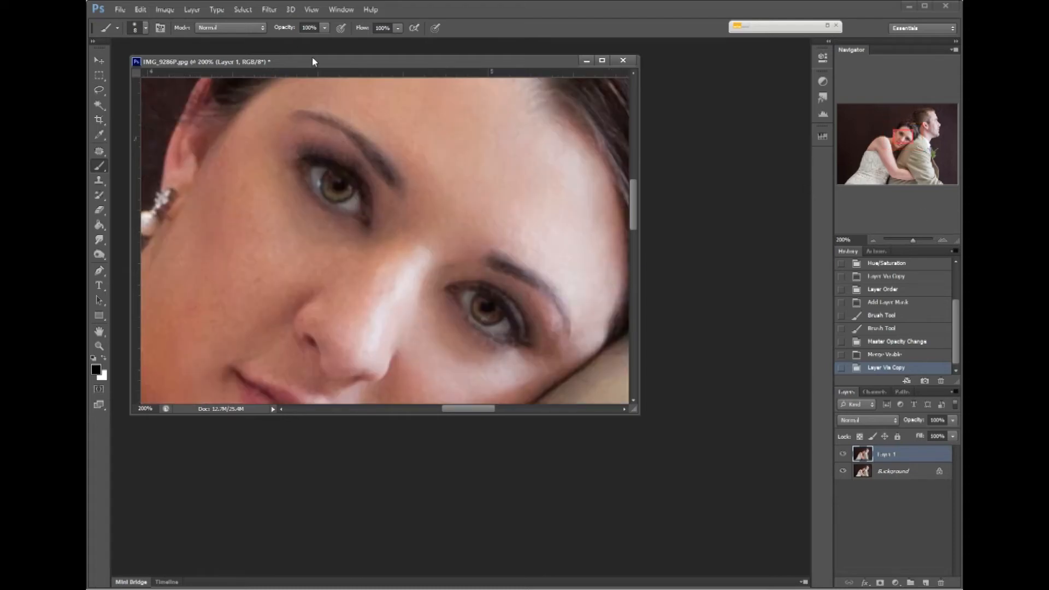
left_click(270, 10)
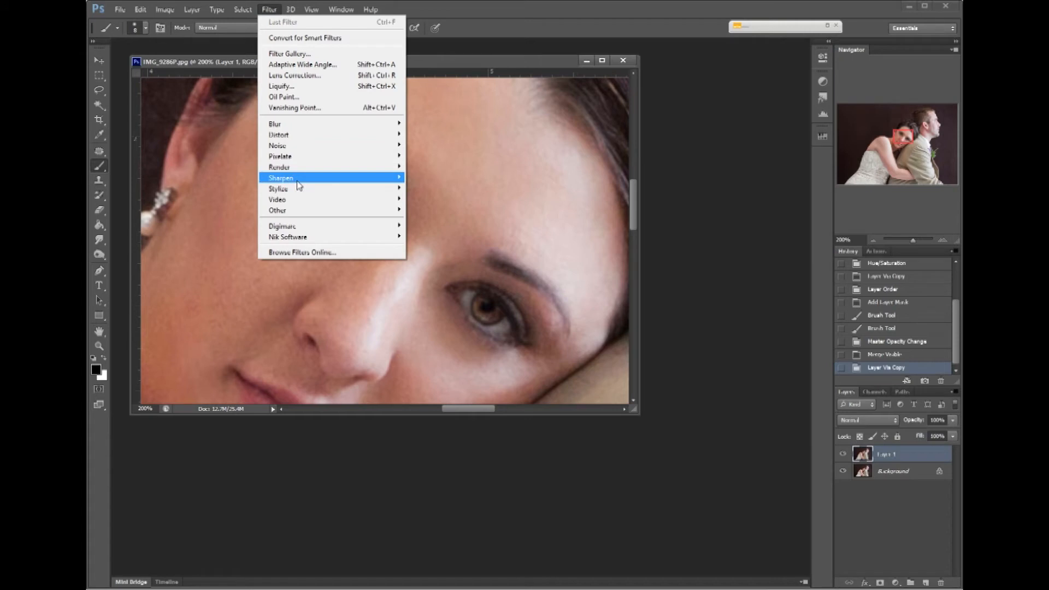
mouse_move(298, 182)
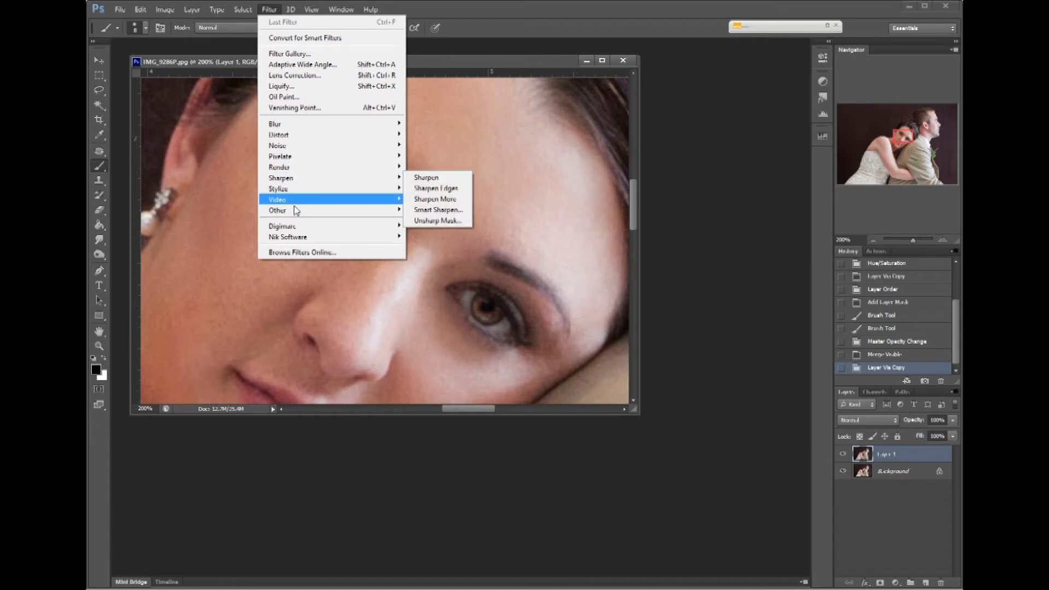
mouse_move(399, 214)
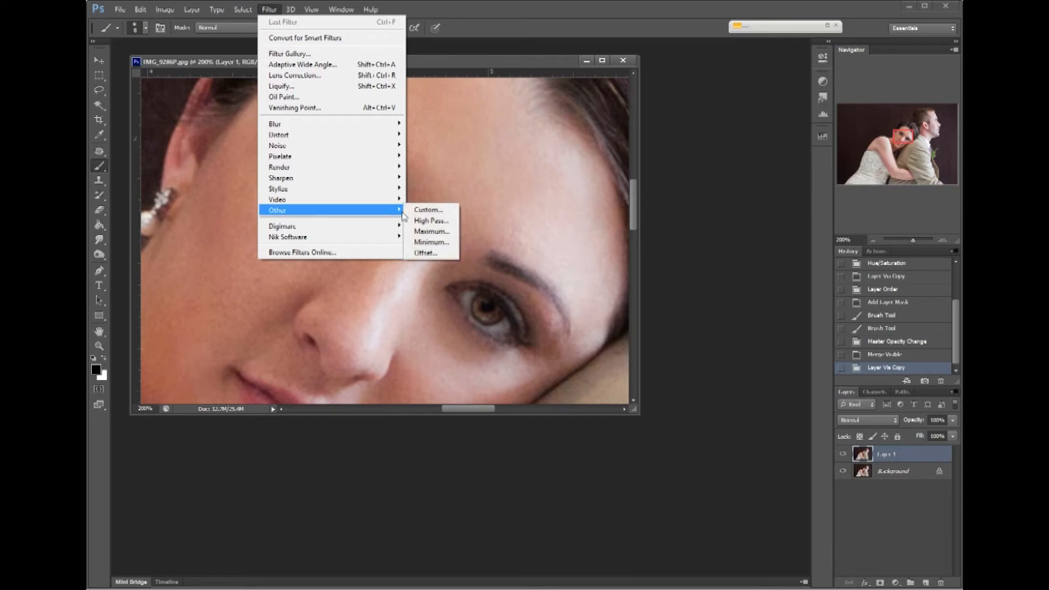
left_click(425, 220)
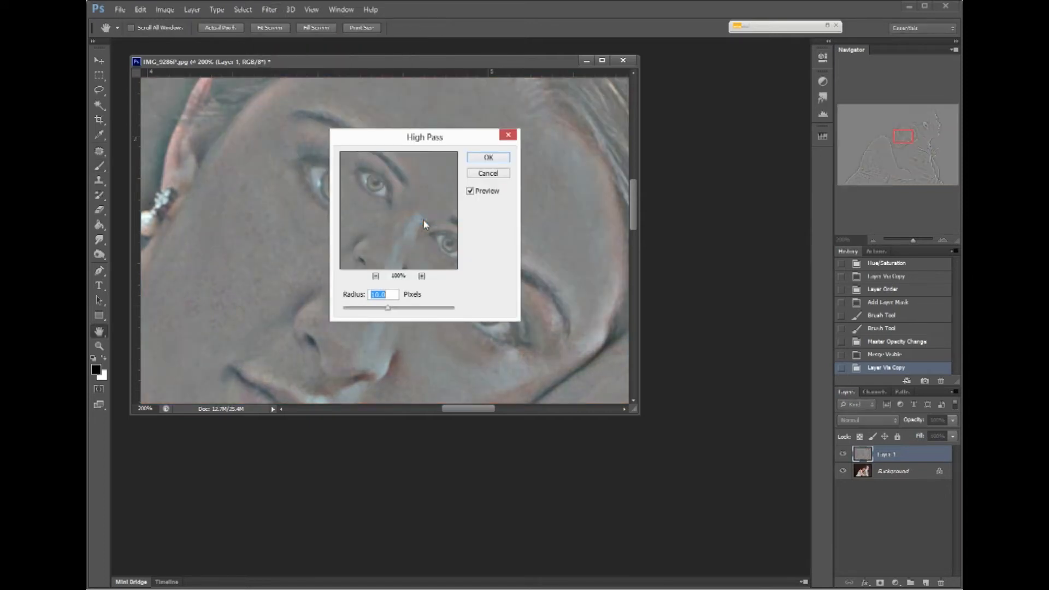
left_click_drag(458, 142, 658, 110)
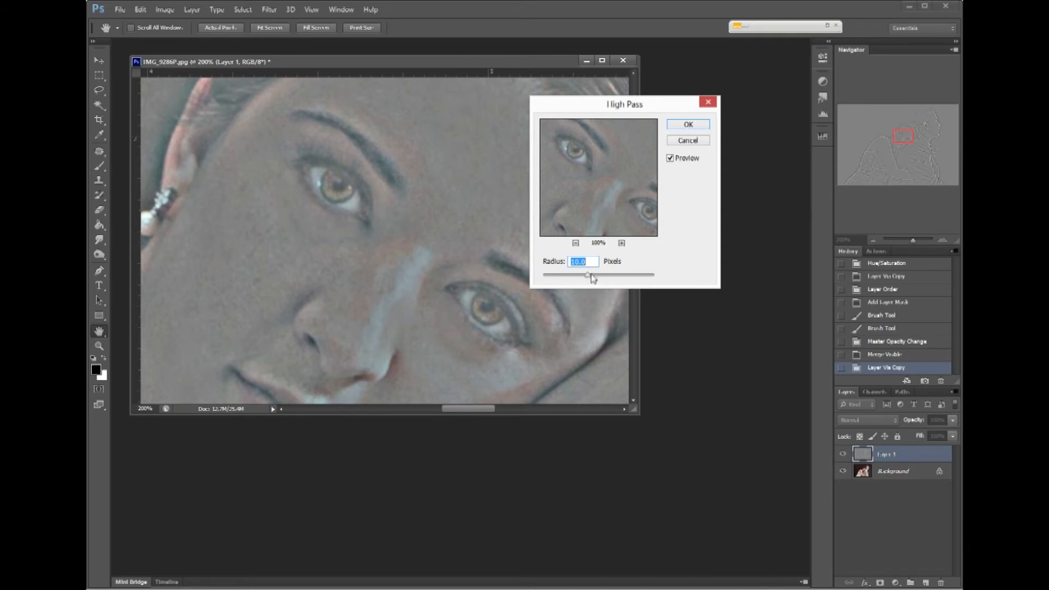
left_click(677, 125)
key("b")
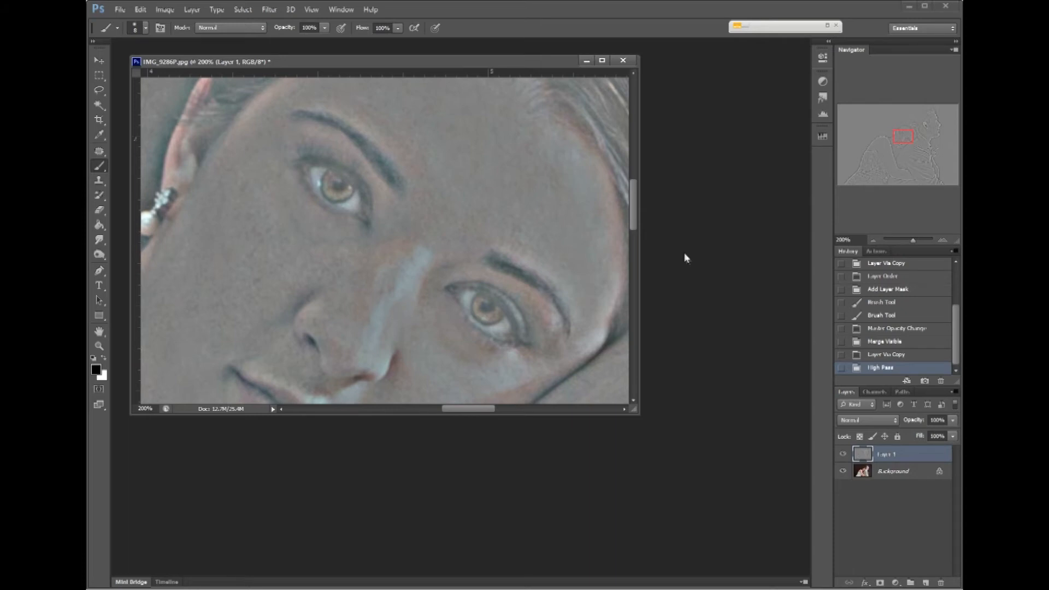
Examine the High Pass result across the couple and close up around the bride's eyes
left_click(873, 240)
left_click(874, 240)
left_click(873, 239)
left_click(873, 240)
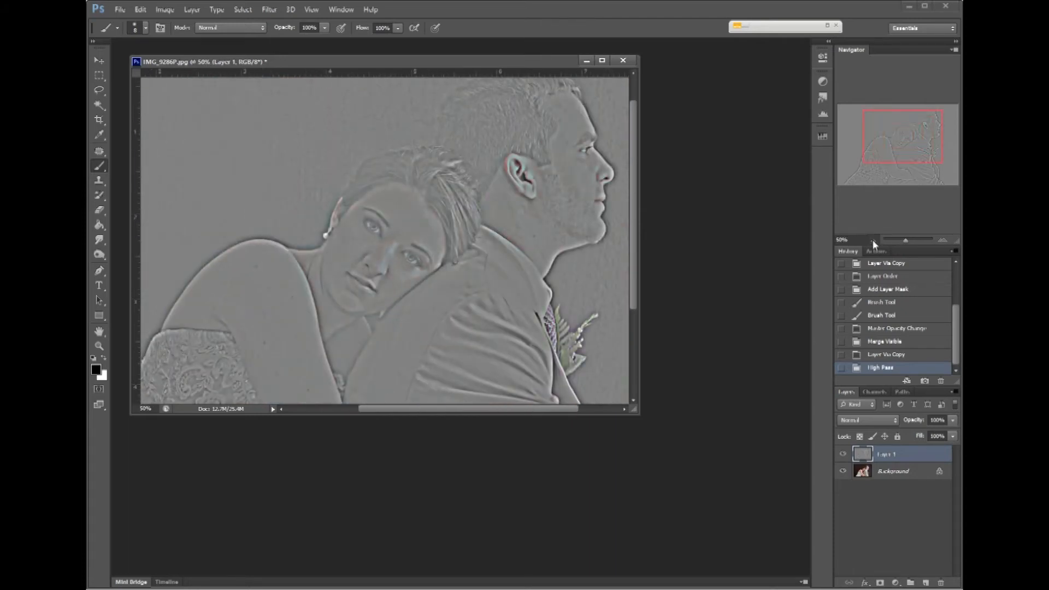
left_click(943, 241)
left_click(942, 241)
left_click(942, 241)
left_click(942, 241)
left_click(943, 241)
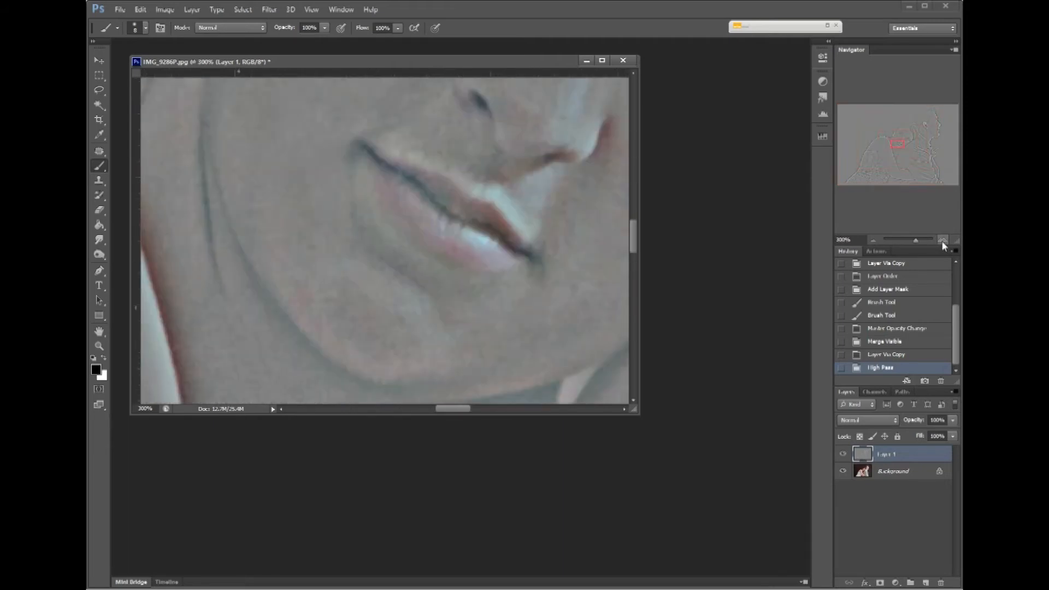
left_click(899, 141)
left_click_drag(899, 141, 905, 136)
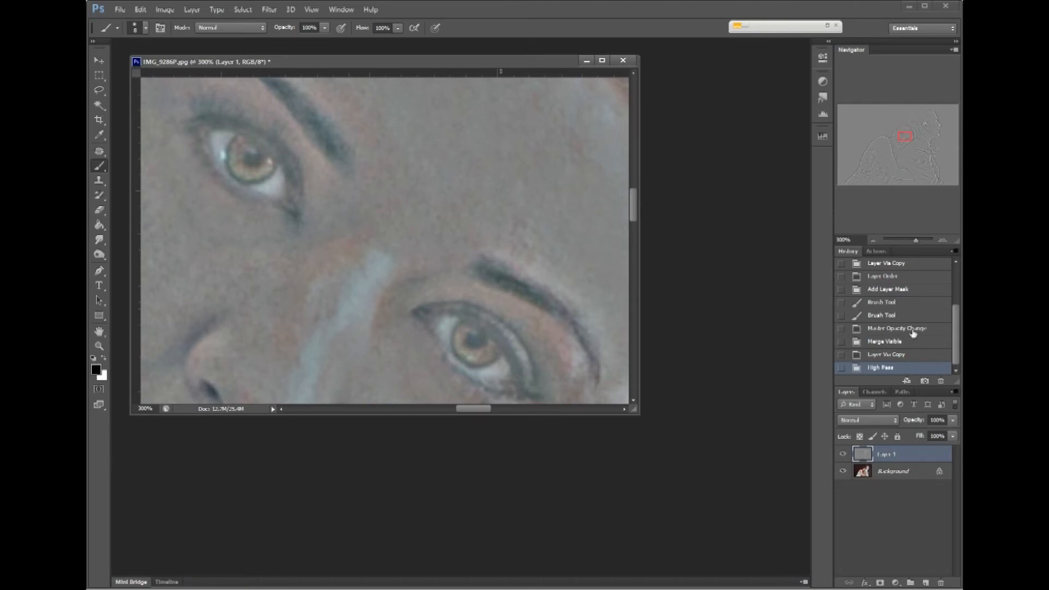
Try the Soft Light and Overlay blend modes on the High Pass layer, comparing the Soft Light result with the layer hidden
left_click(895, 424)
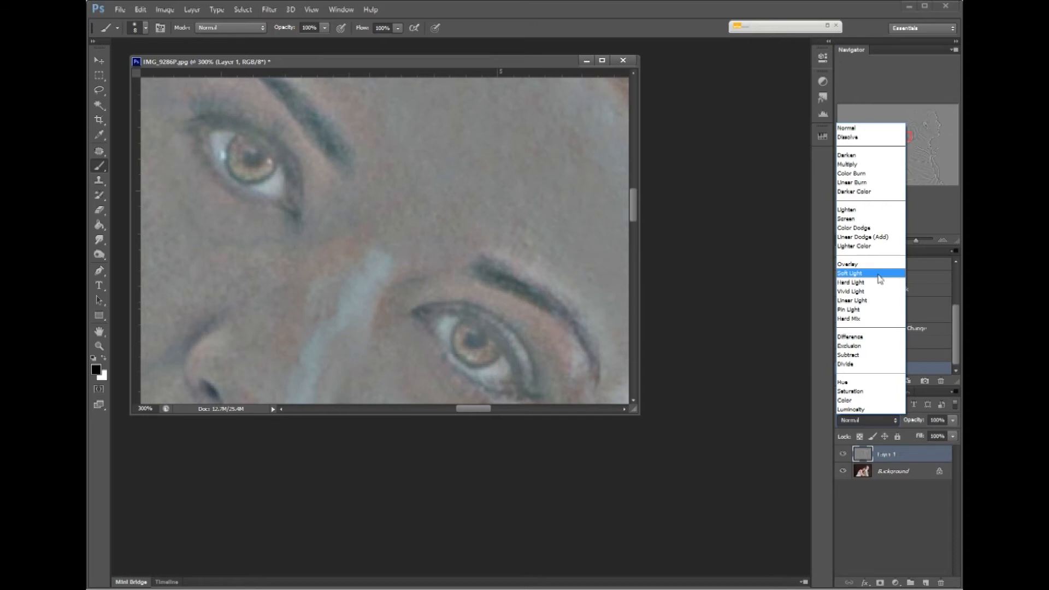
left_click(880, 274)
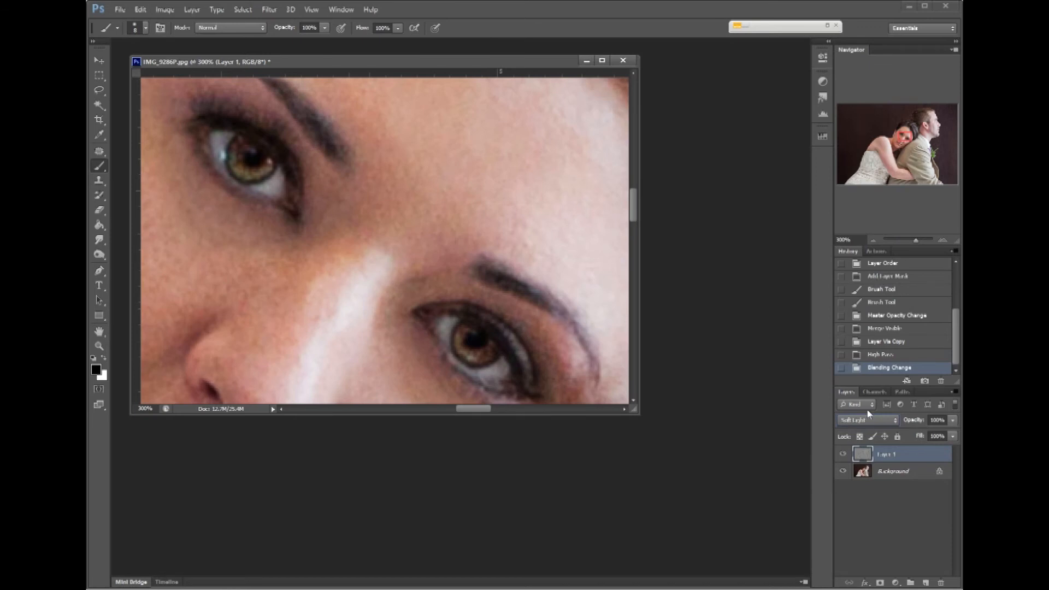
left_click(844, 457)
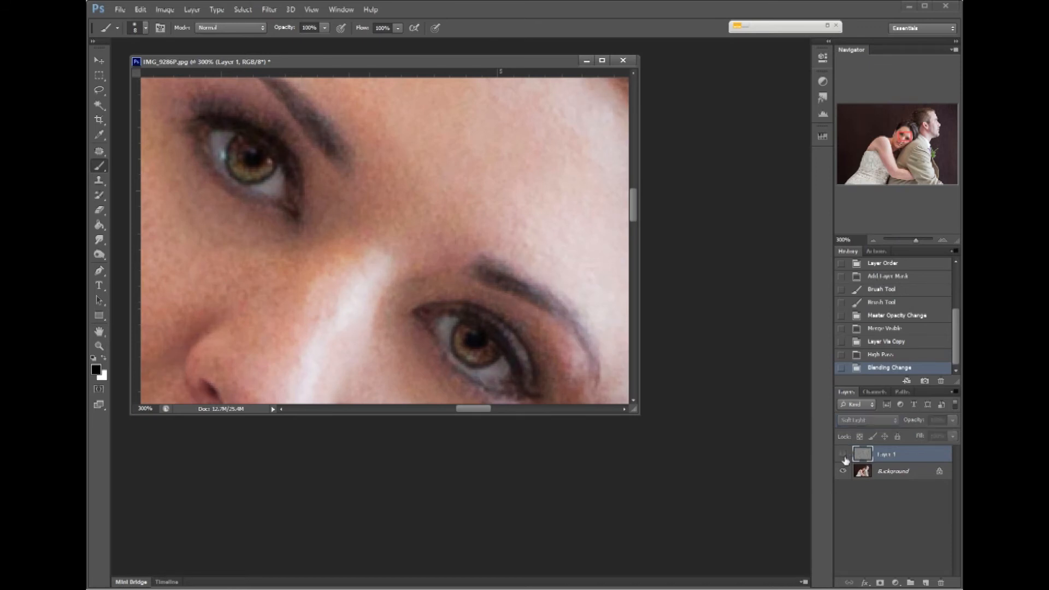
left_click(844, 456)
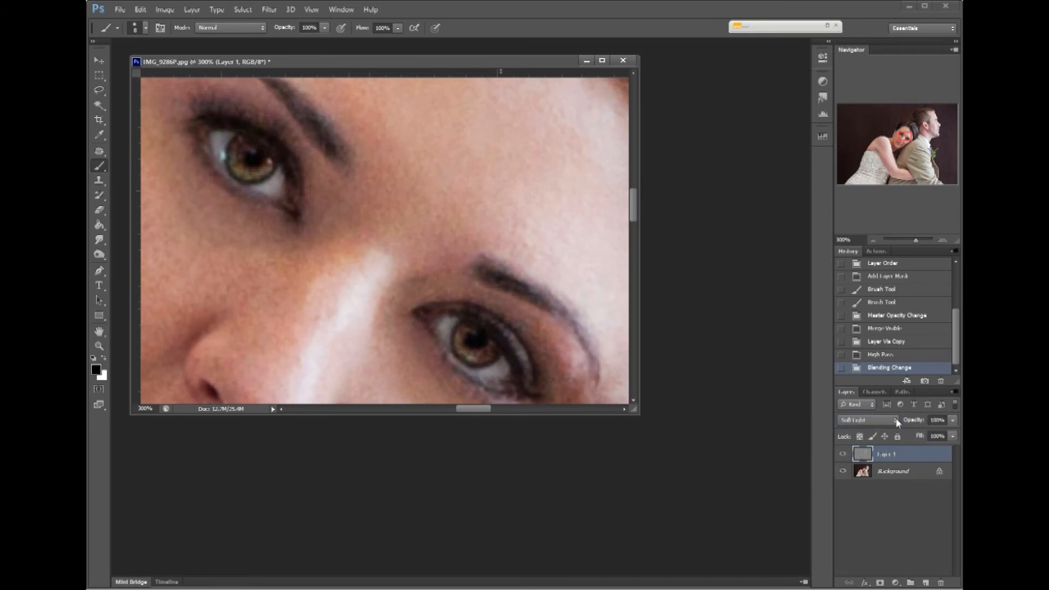
left_click(898, 423)
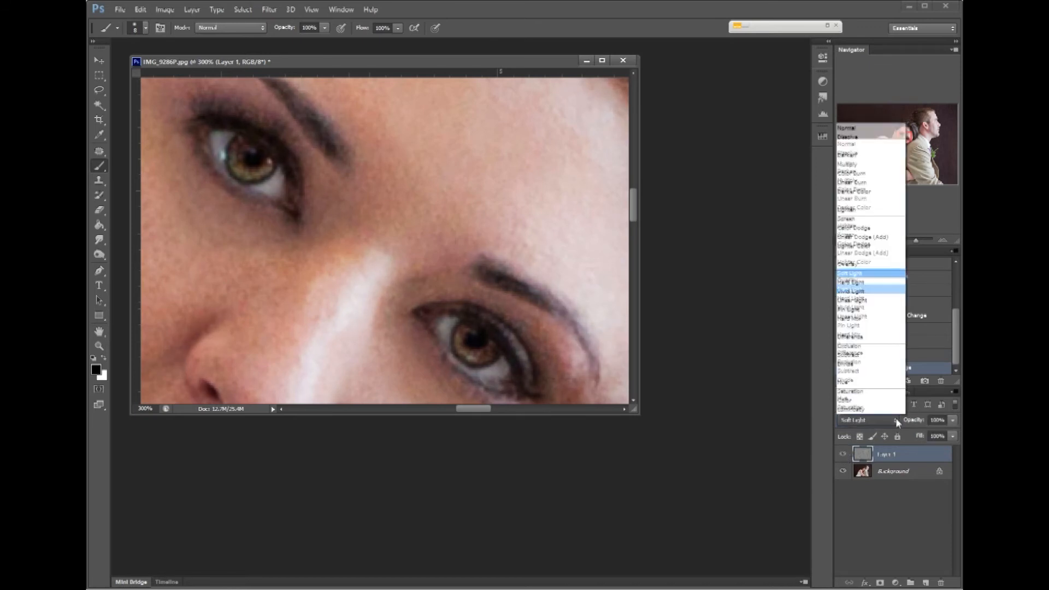
left_click(862, 265)
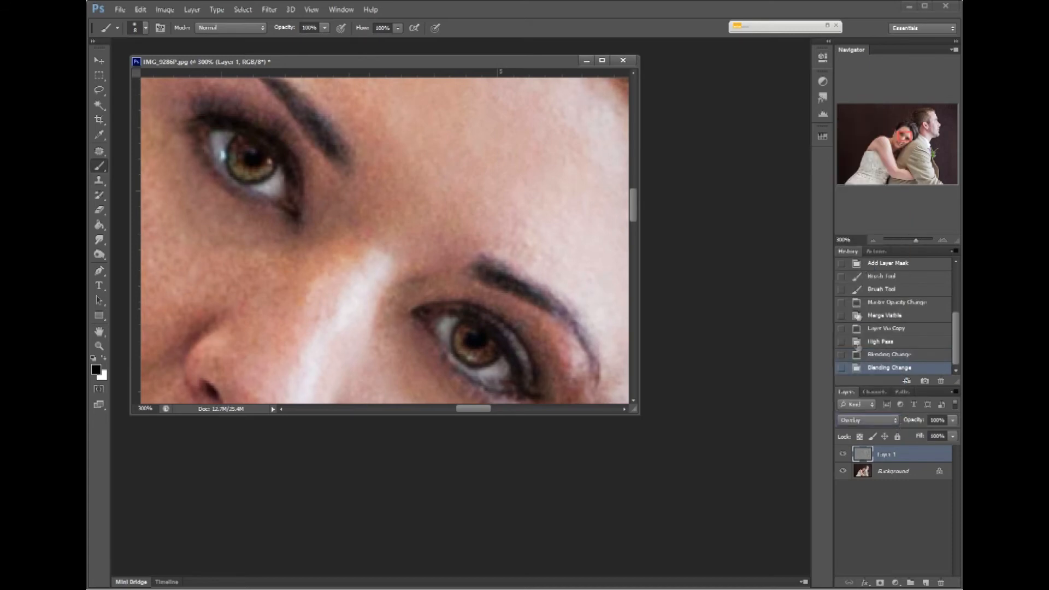
Set the High Pass layer's blend mode to Hard Light and check the effect at several magnifications
left_click(894, 419)
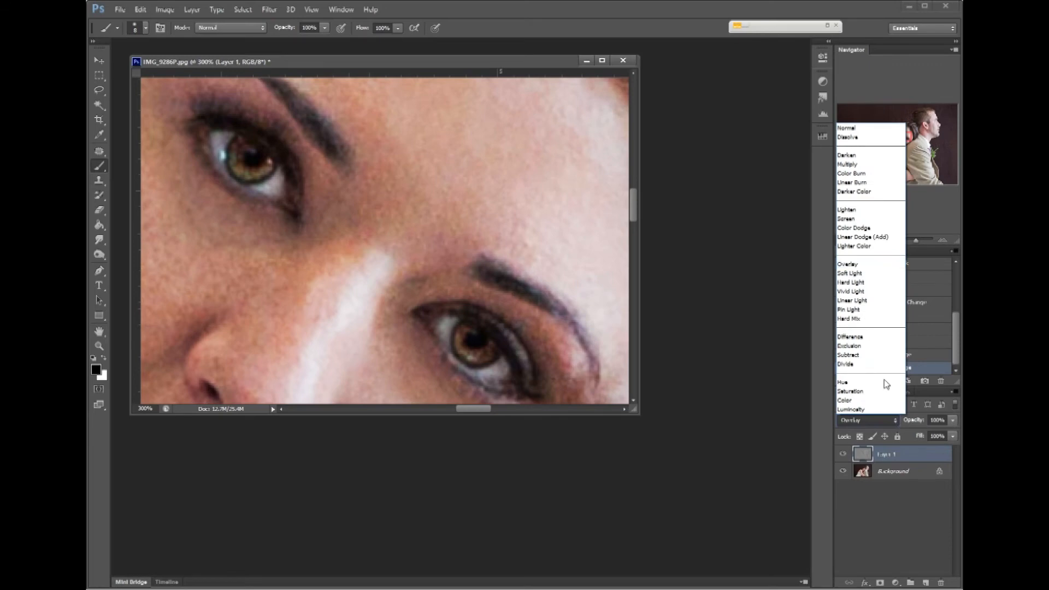
left_click(872, 284)
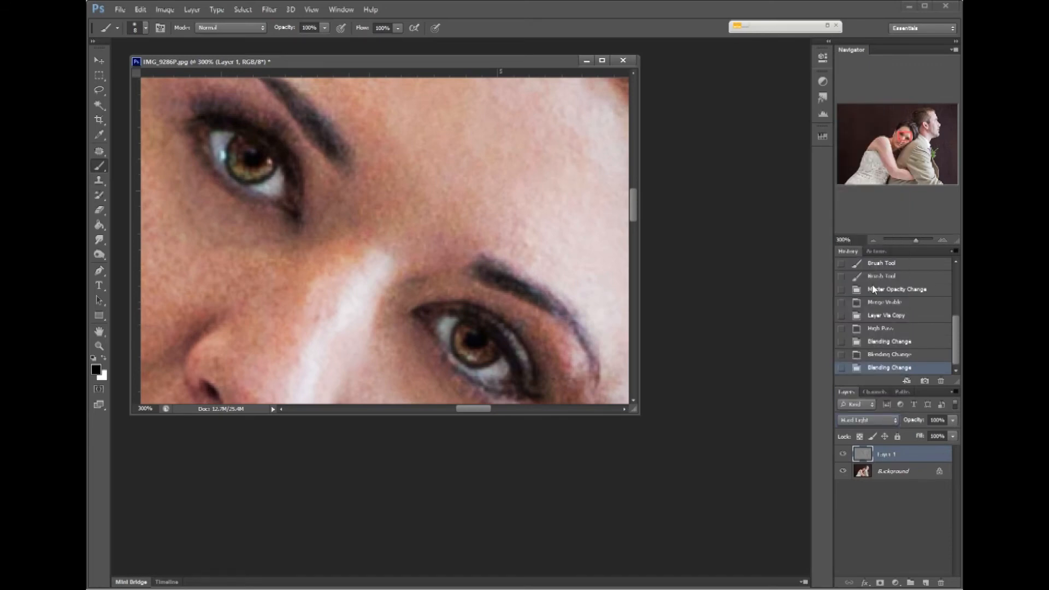
left_click(876, 241)
left_click(877, 241)
left_click(877, 242)
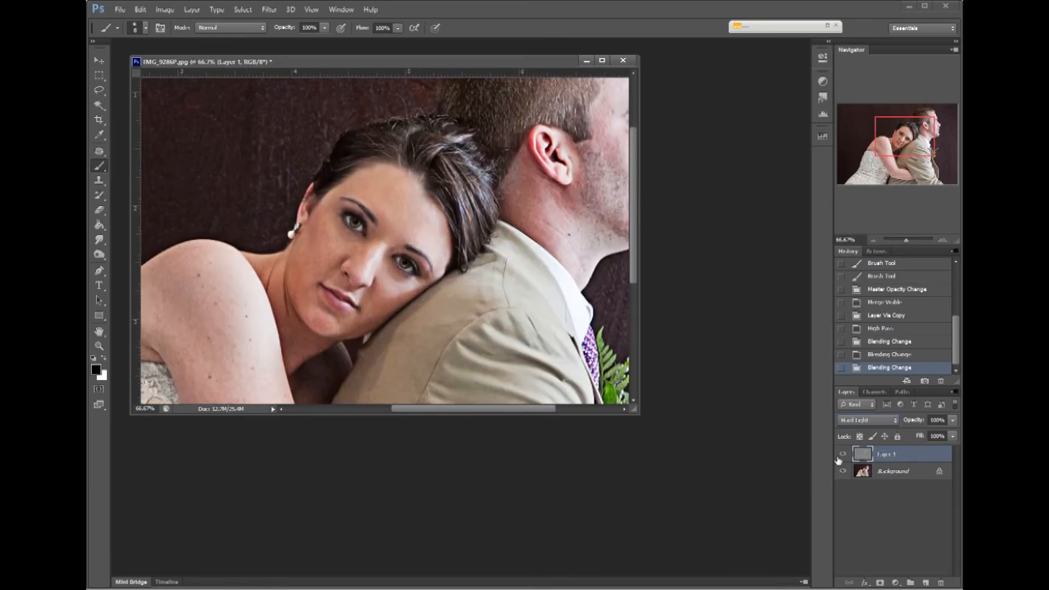
left_click(942, 240)
left_click(942, 240)
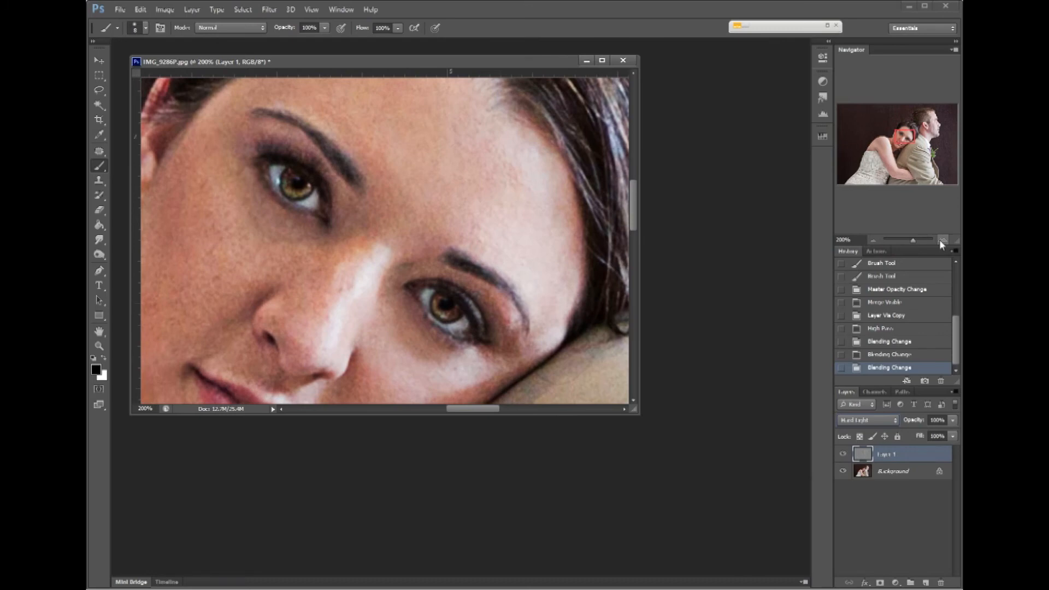
Duplicate the Background layer, move the copy above the High Pass layer, and add a layer mask to it
left_click(891, 473)
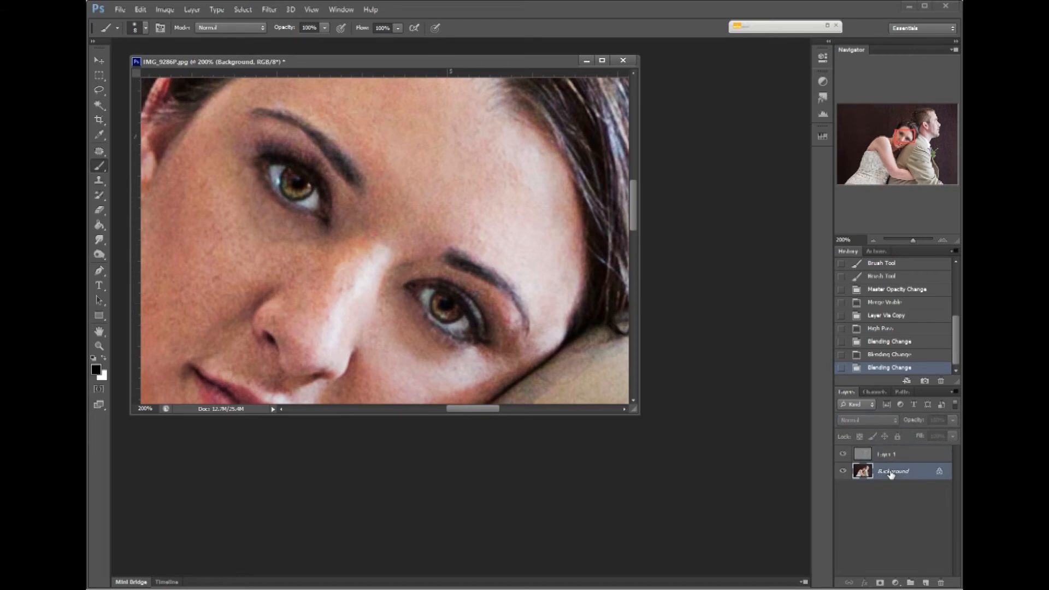
key("ctrl+j")
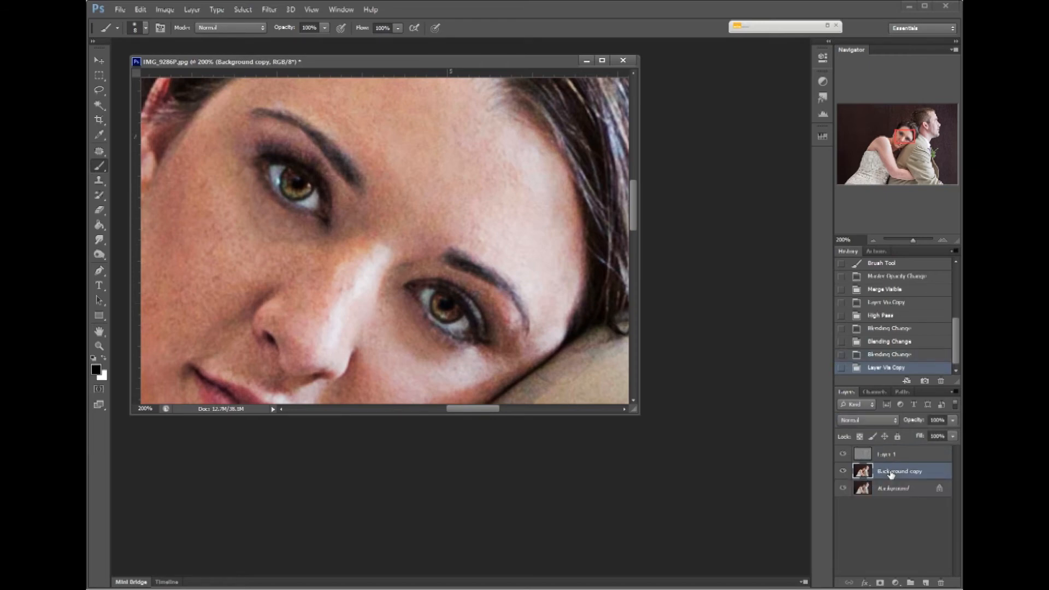
left_click_drag(892, 473, 902, 452)
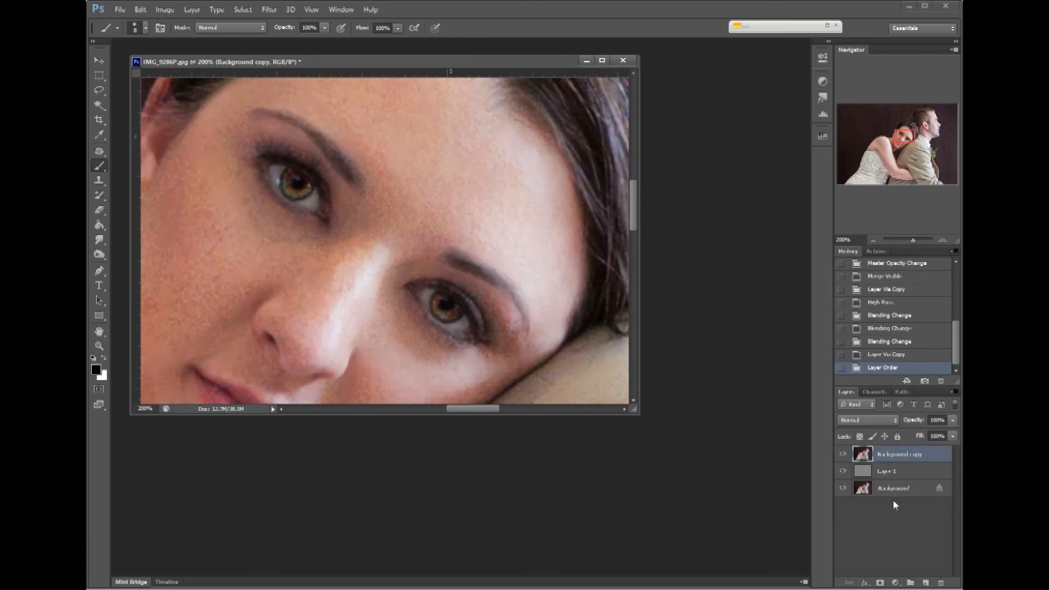
left_click(880, 584)
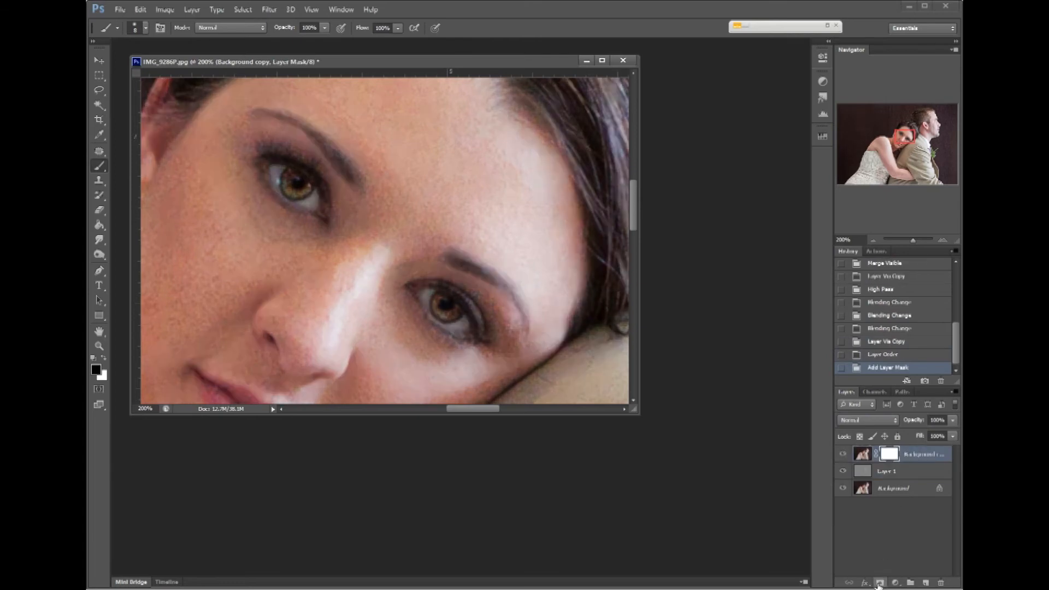
Paint black on the mask around the bride's brow and eye near the groom's shoulder, and restore the area with a larger white brush
left_click(944, 243)
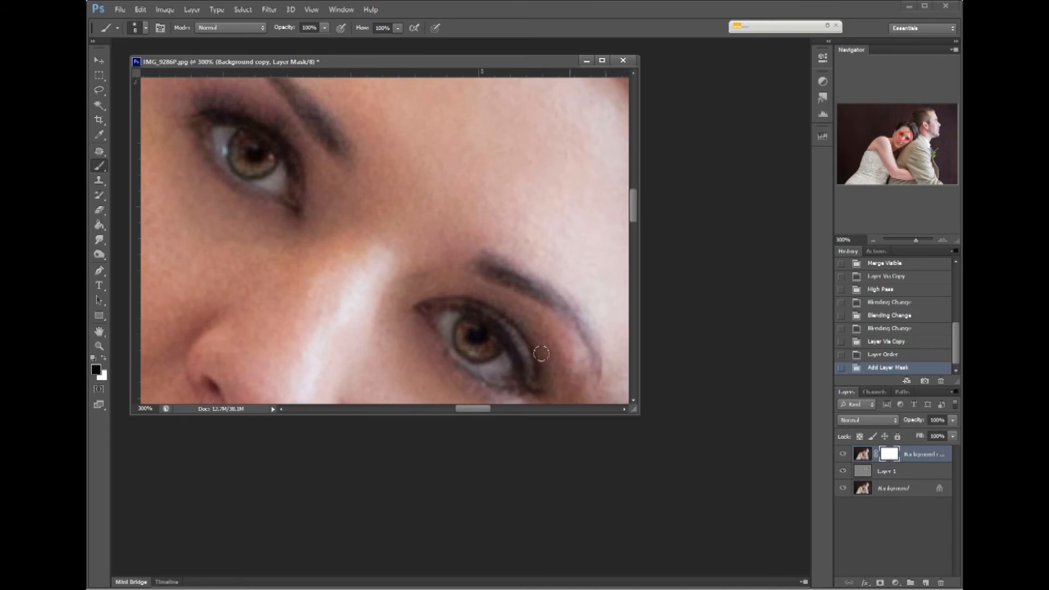
mouse_move(423, 268)
left_mouse_down()
mouse_move(451, 325)
mouse_move(493, 307)
mouse_move(531, 336)
left_mouse_up()
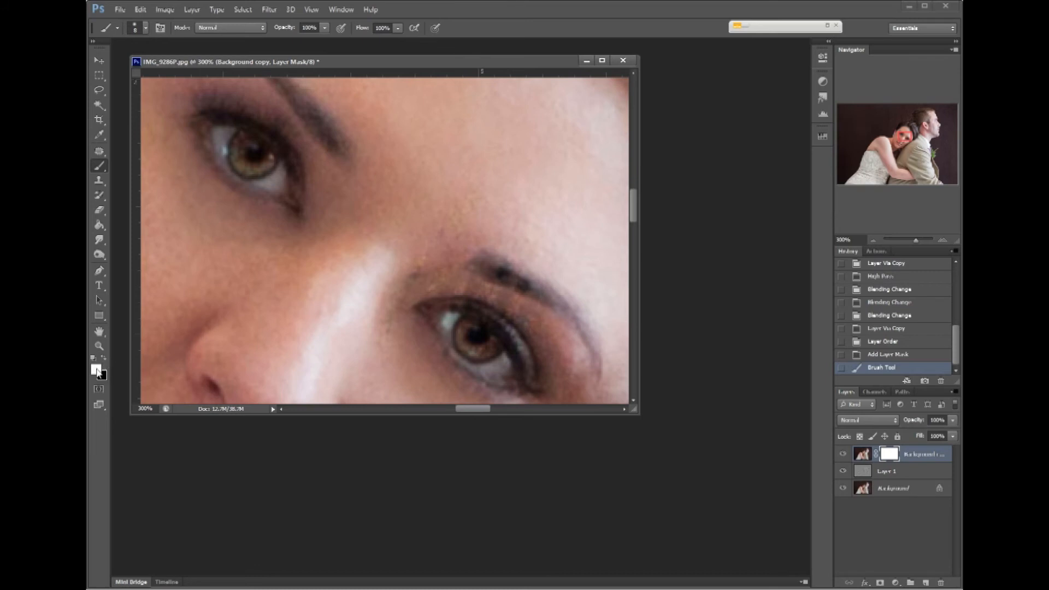
mouse_move(415, 304)
left_mouse_down()
mouse_move(386, 336)
mouse_move(426, 285)
mouse_move(436, 317)
mouse_move(468, 288)
mouse_move(483, 300)
mouse_move(510, 274)
mouse_move(496, 335)
mouse_move(486, 326)
mouse_move(443, 387)
mouse_move(462, 377)
mouse_move(461, 358)
mouse_move(477, 398)
mouse_move(428, 284)
mouse_move(460, 220)
mouse_move(441, 287)
left_mouse_up()
key("bracketright")
key("bracketright")
key("bracketright")
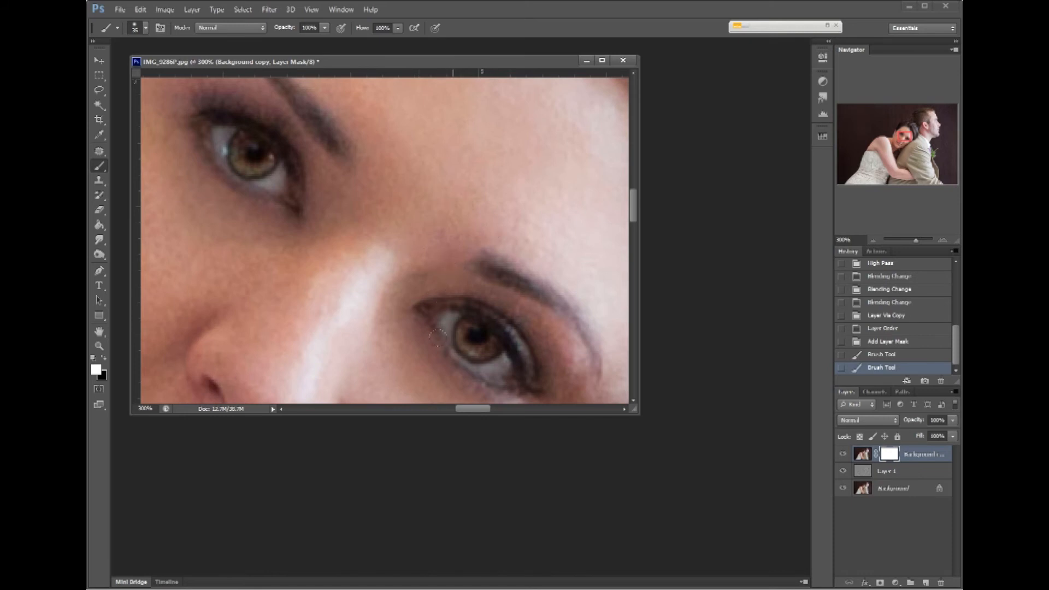
left_click_drag(446, 362, 470, 355)
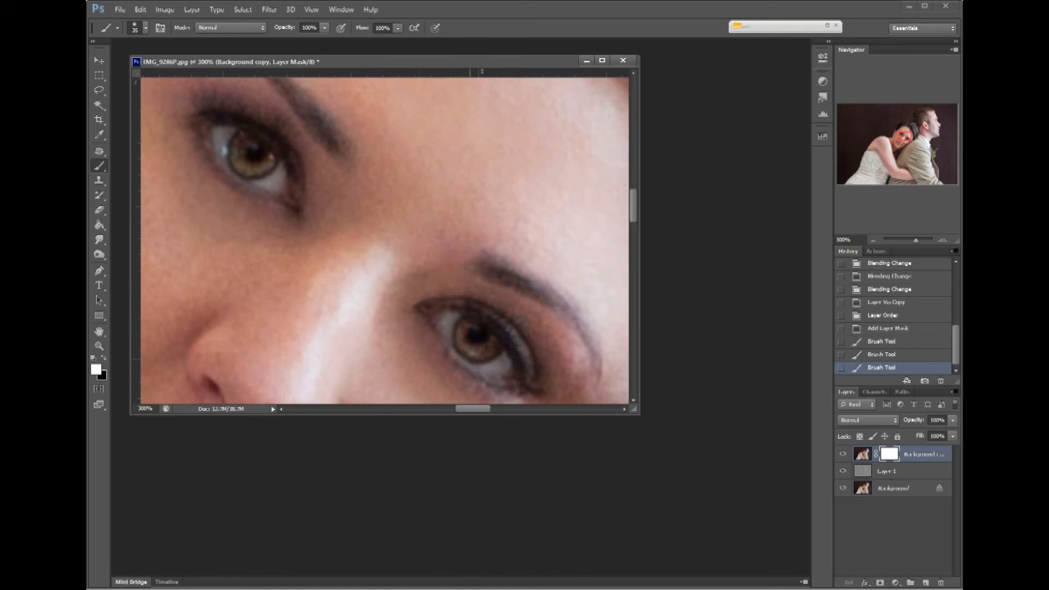
Paint black on the Background copy's mask over both of the bride's irises with a small brush
left_click(103, 358)
key("bracketleft")
key("bracketleft")
key("bracketleft")
key("bracketleft")
mouse_move(462, 348)
left_mouse_down()
mouse_move(495, 357)
mouse_move(472, 359)
mouse_move(462, 328)
mouse_move(488, 354)
mouse_move(487, 337)
mouse_move(468, 328)
mouse_move(463, 346)
mouse_move(492, 359)
mouse_move(499, 346)
mouse_move(478, 330)
mouse_move(459, 339)
mouse_move(484, 358)
left_mouse_up()
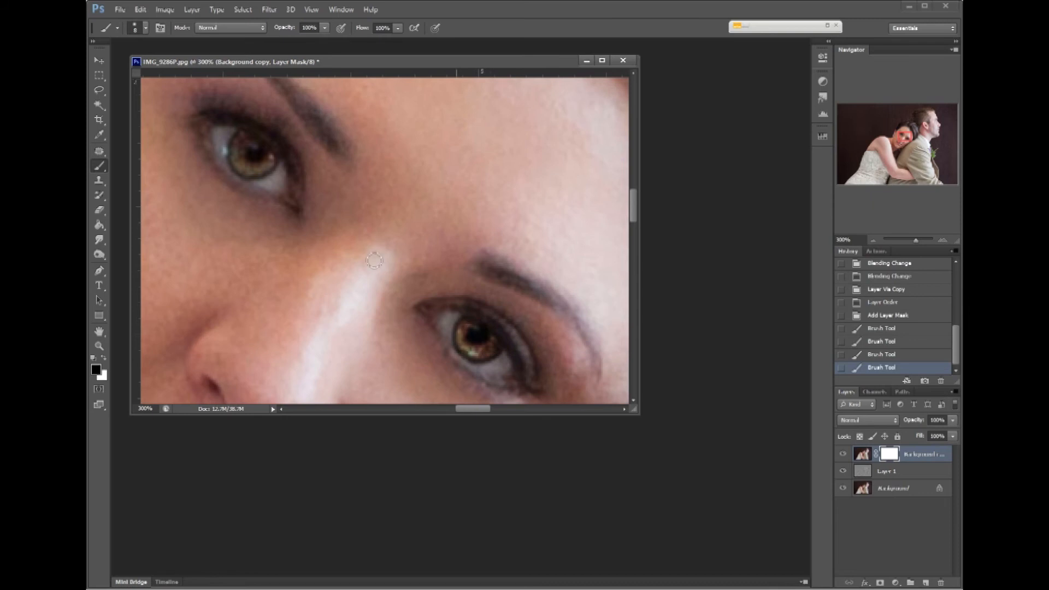
mouse_move(237, 154)
left_mouse_down()
mouse_move(277, 166)
mouse_move(259, 169)
mouse_move(239, 151)
mouse_move(235, 165)
mouse_move(242, 141)
mouse_move(259, 151)
mouse_move(251, 171)
mouse_move(274, 170)
mouse_move(236, 162)
mouse_move(241, 140)
mouse_move(274, 166)
mouse_move(259, 141)
mouse_move(246, 140)
mouse_move(238, 166)
mouse_move(276, 174)
left_mouse_up()
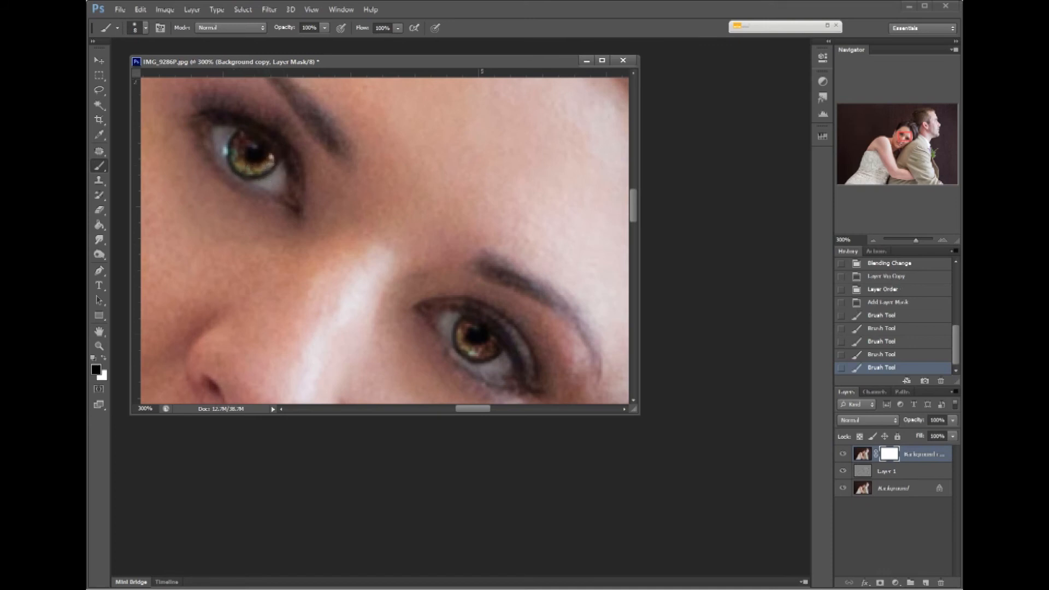
Lower the opacity of the High Pass Layer 1 to 34% and check the eyes at 66.67% and 100% magnification
left_click(907, 471)
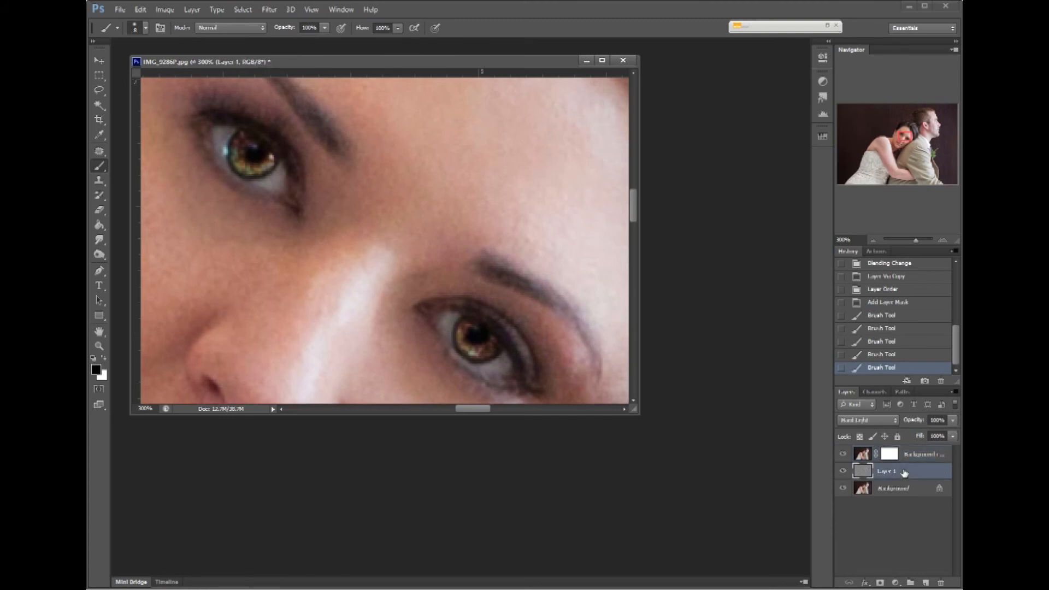
left_click(952, 421)
left_click_drag(950, 431, 942, 435)
left_click_drag(920, 434, 920, 434)
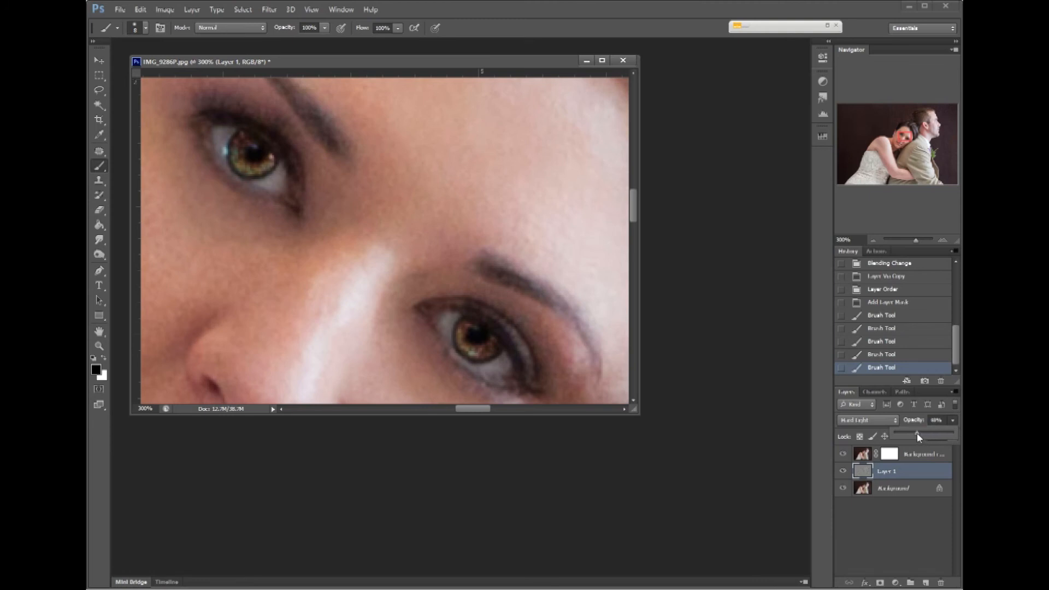
left_click_drag(918, 438, 917, 438)
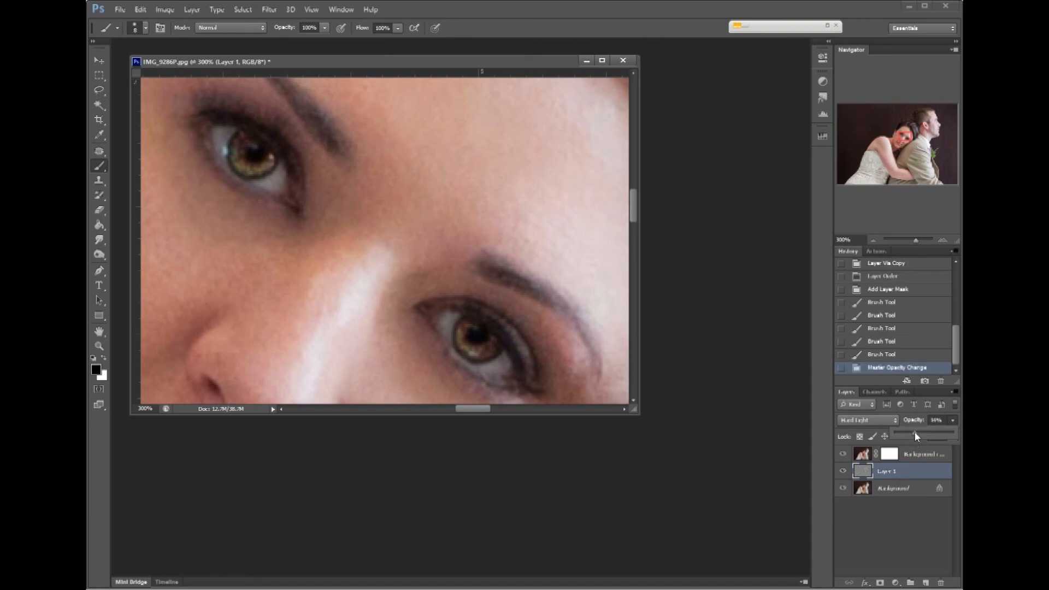
left_click(873, 240)
left_click(871, 239)
left_click(871, 239)
left_click(872, 239)
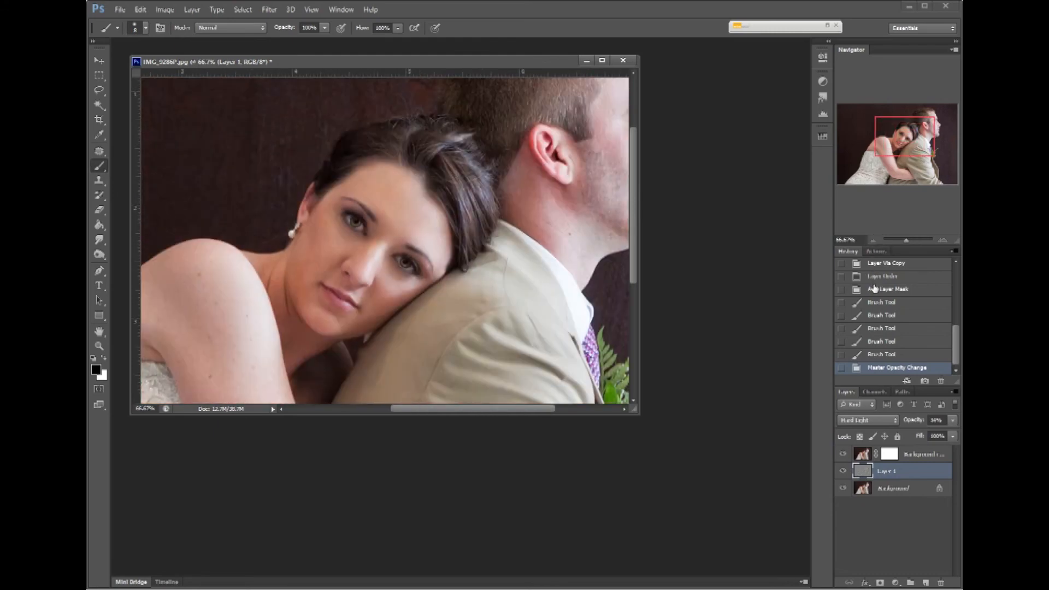
left_click(943, 240)
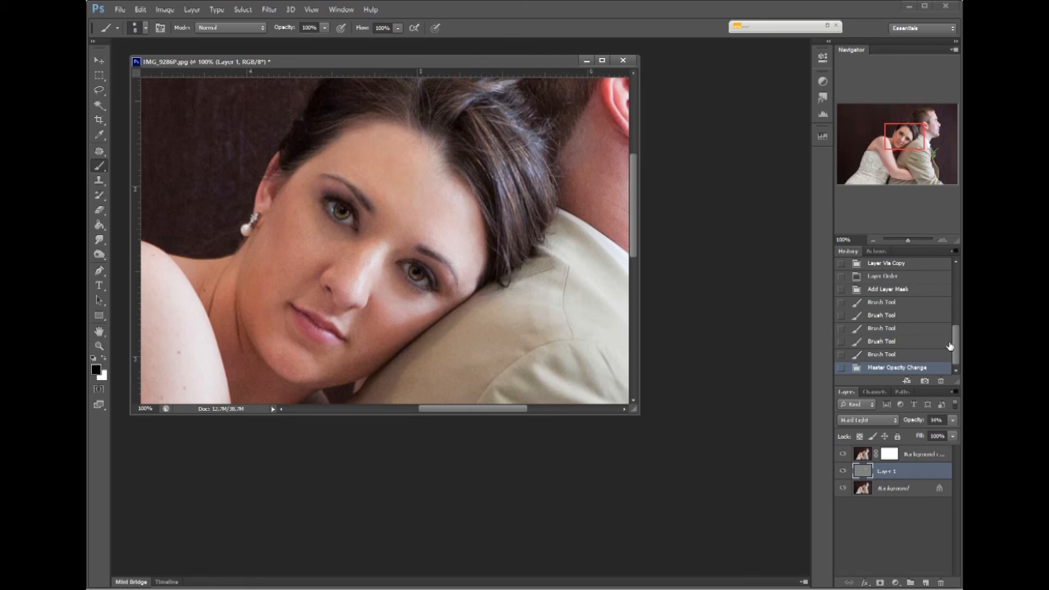
Merge all visible layers into the Background, and compare the eyes at 100% between the original history snapshot and the Merge Visible state
key("ctrl+shift+e")
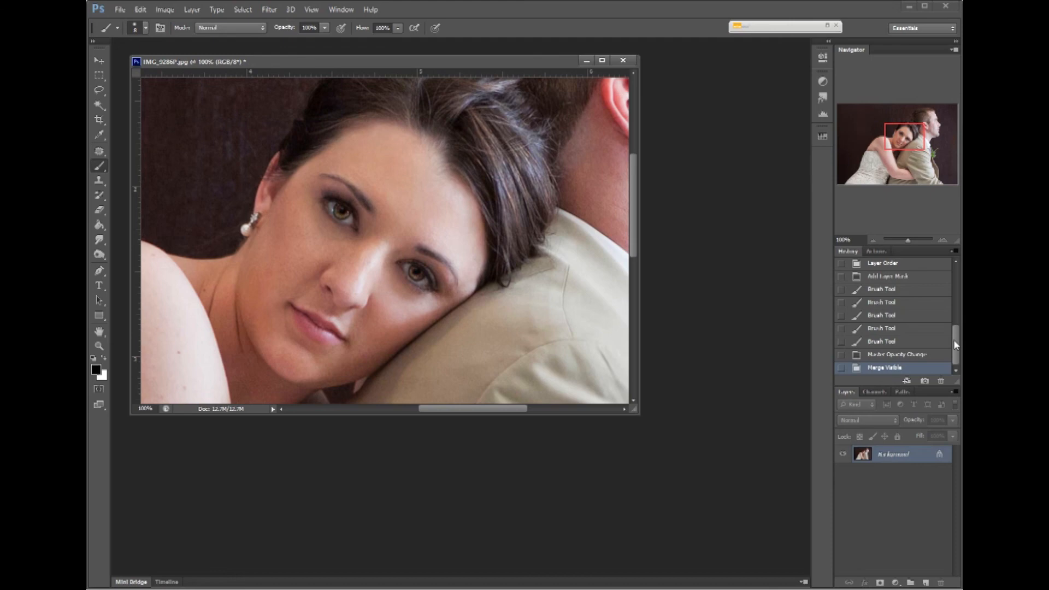
left_click_drag(958, 334, 960, 274)
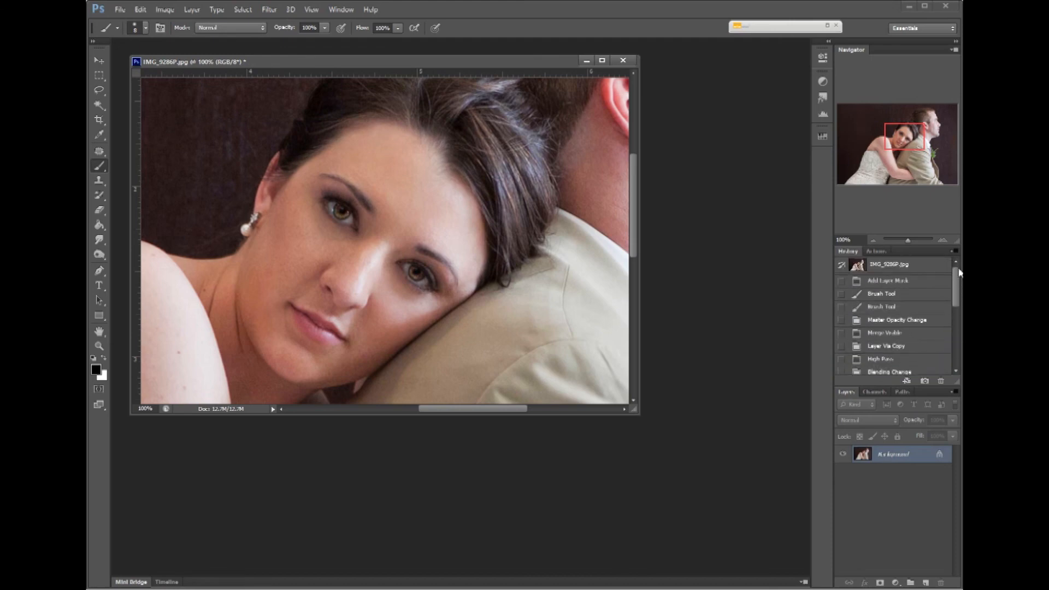
left_click(915, 270)
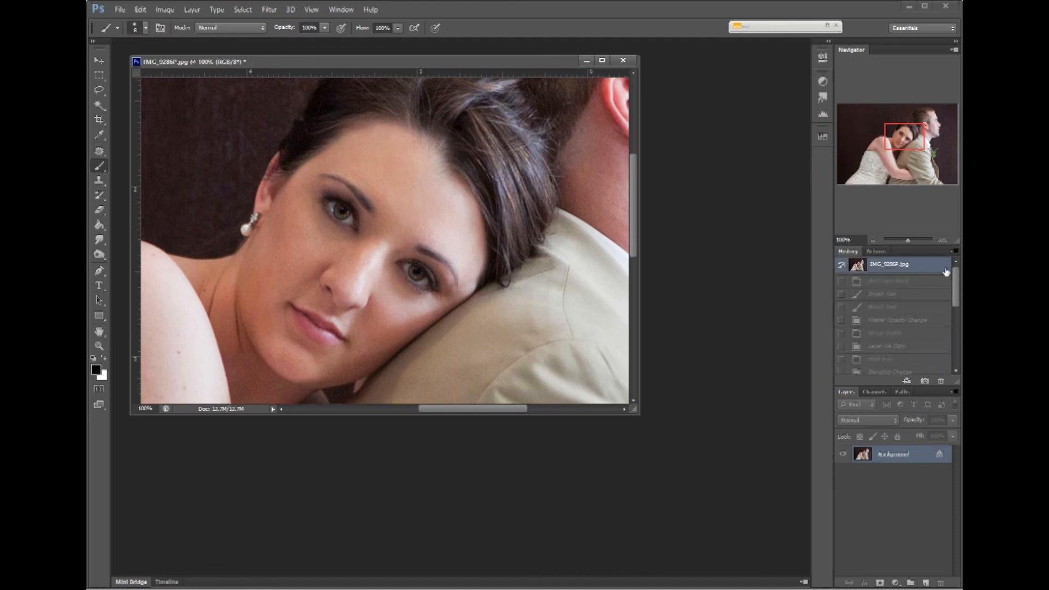
left_click_drag(959, 277, 948, 355)
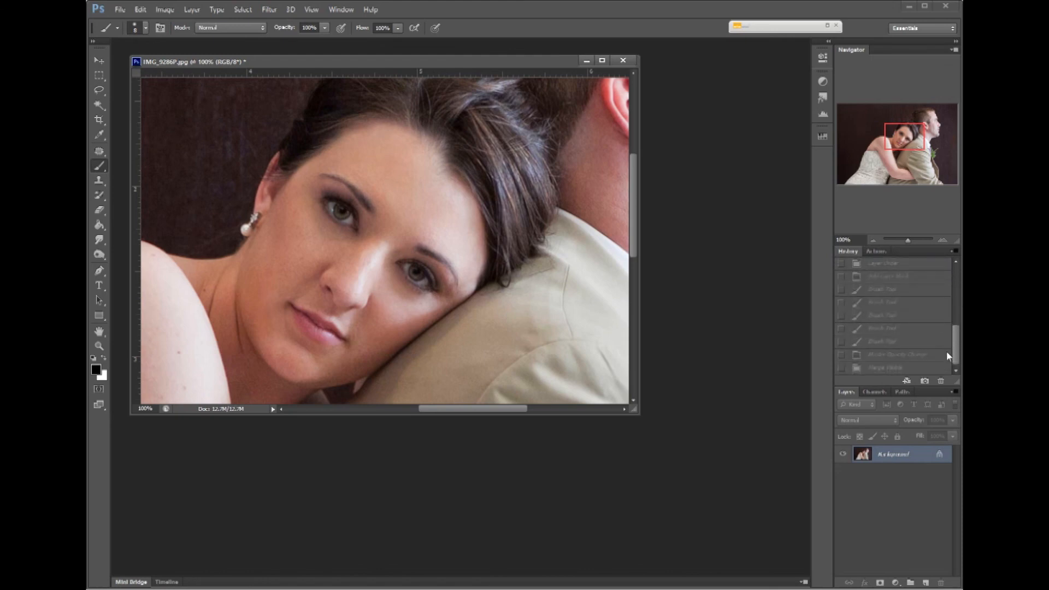
left_click(906, 369)
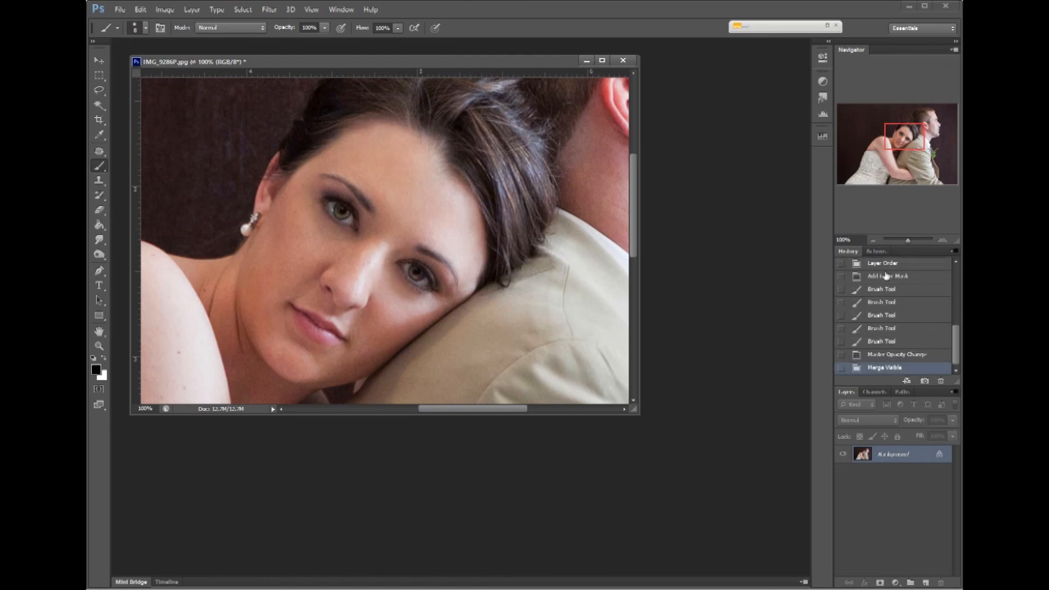
Compare the whole portrait at 33.33% magnification between the original history snapshot and the Merge Visible state
left_click(875, 239)
left_click(875, 238)
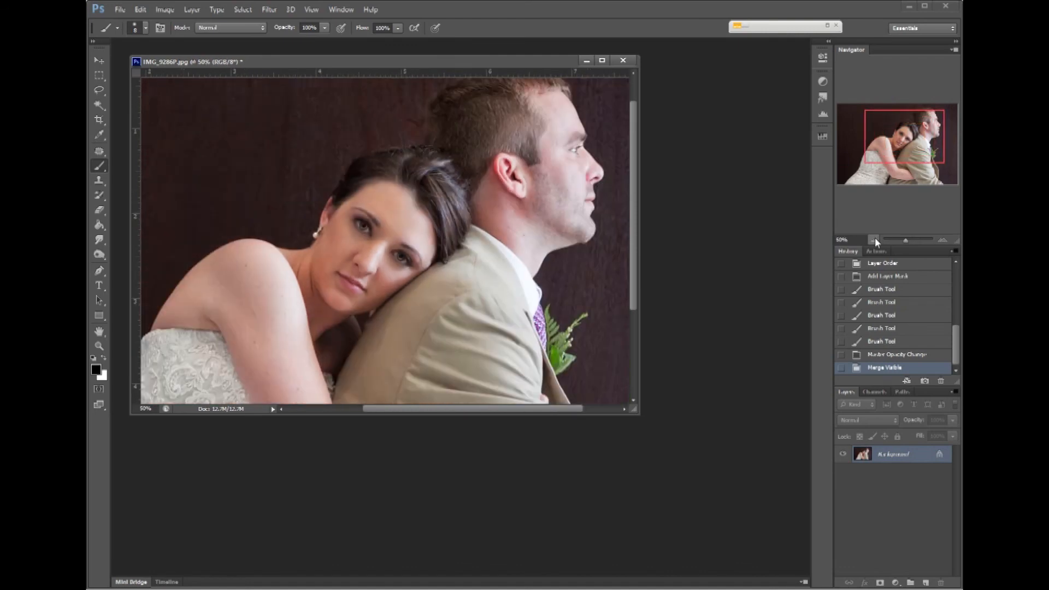
left_click(875, 239)
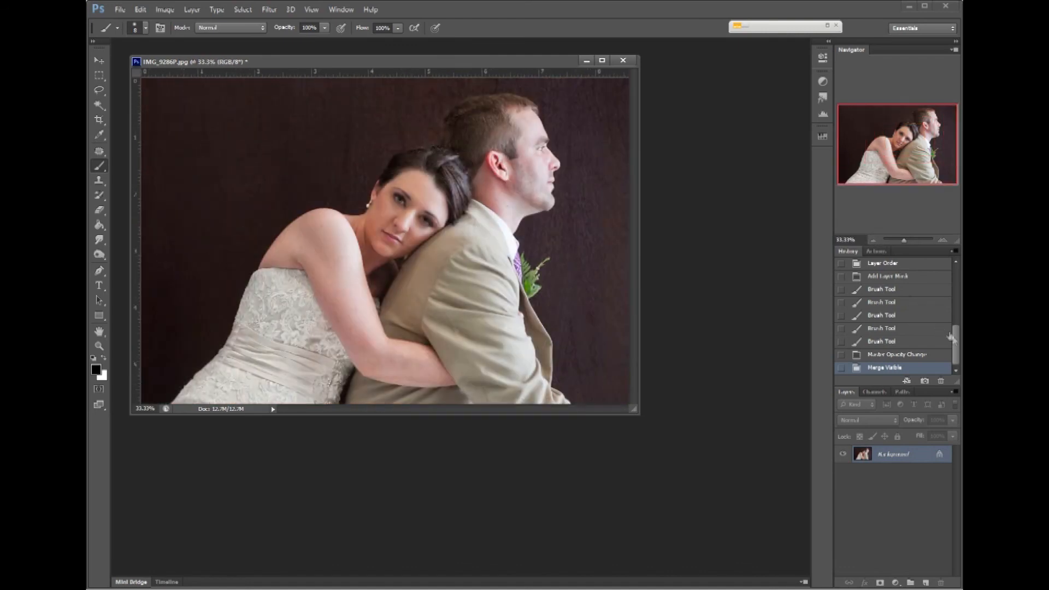
left_click_drag(953, 335, 953, 275)
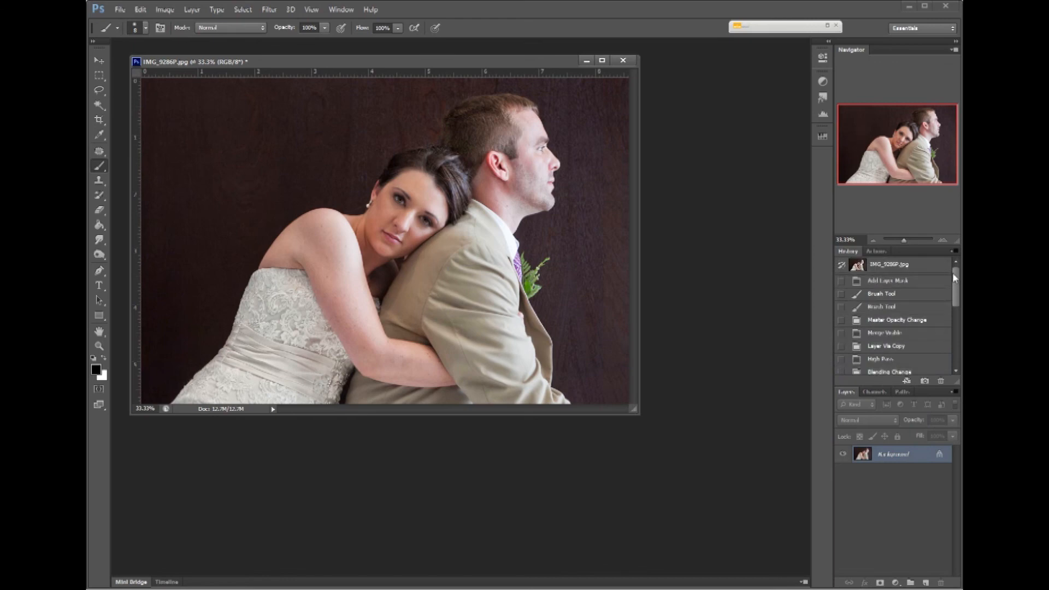
left_click(934, 273)
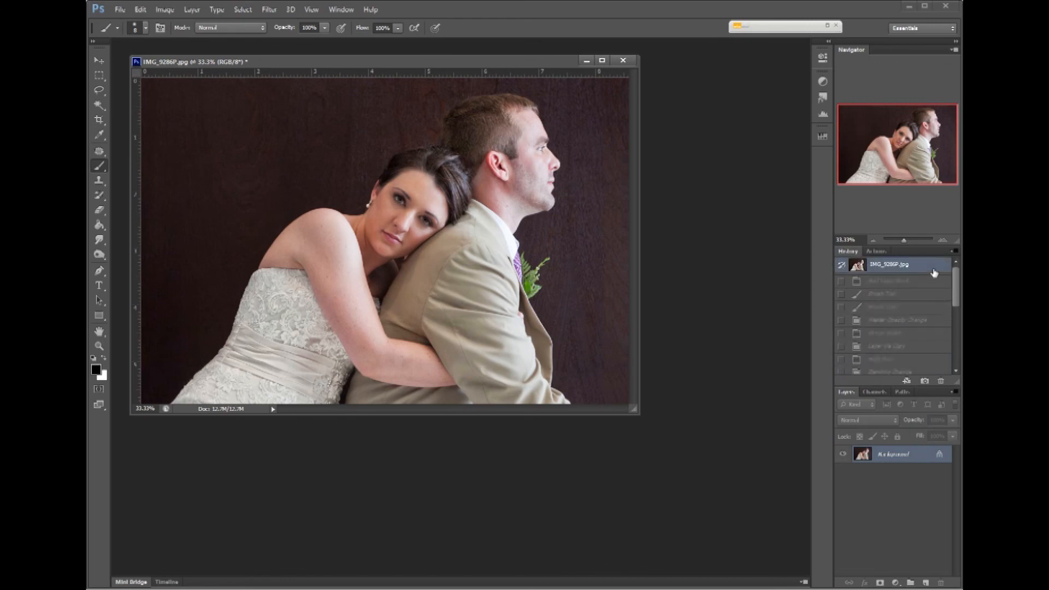
left_click_drag(958, 286, 961, 350)
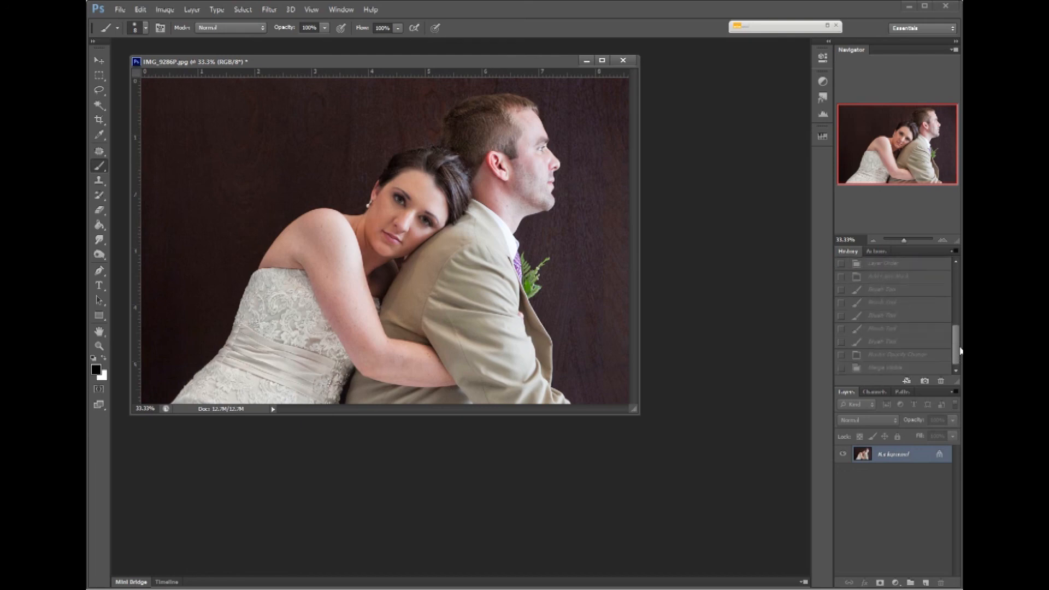
left_click(945, 369)
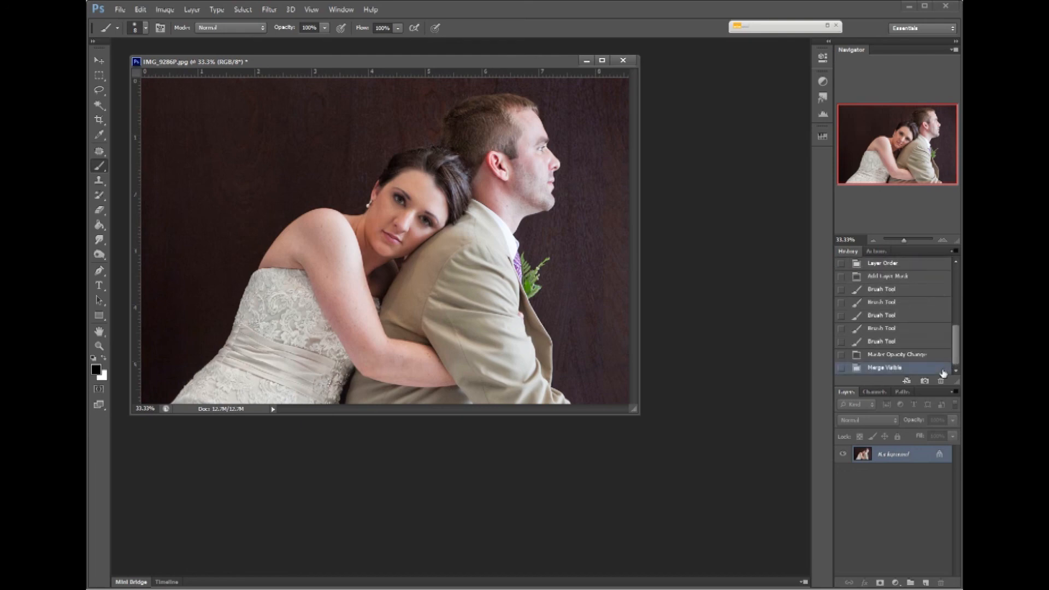
Try desaturating the merged portrait to black and white, and revert to the Merge Visible history state
left_click(945, 243)
left_click_drag(899, 149, 903, 139)
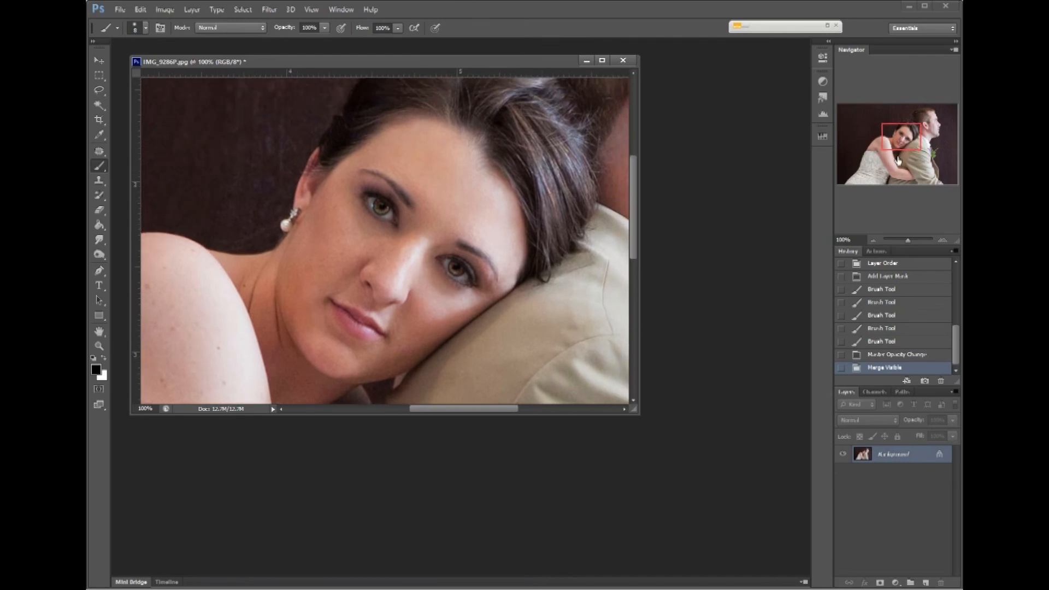
left_click(873, 243)
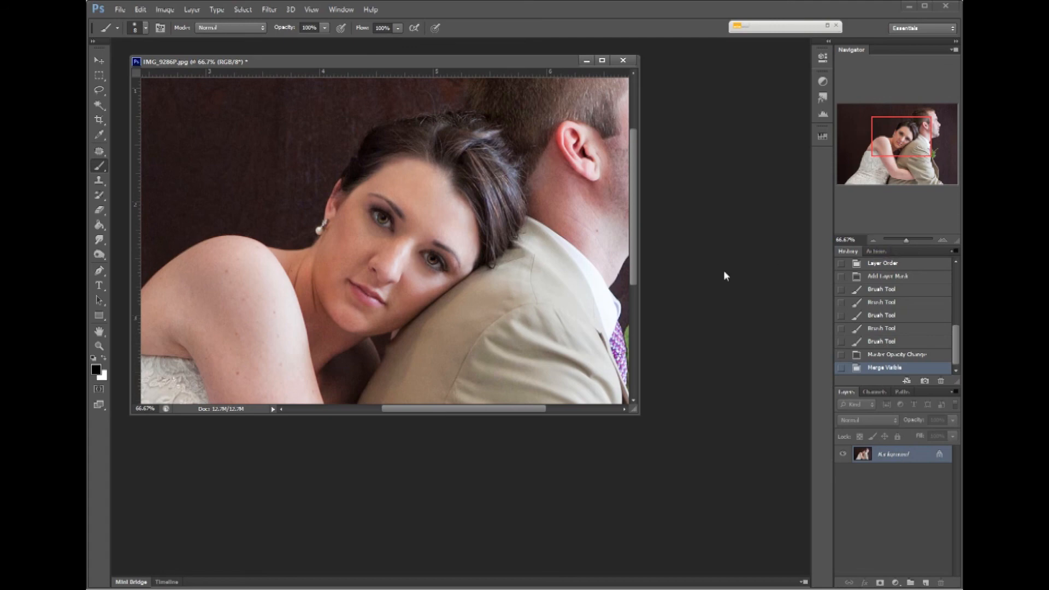
key("ctrl+shift+u")
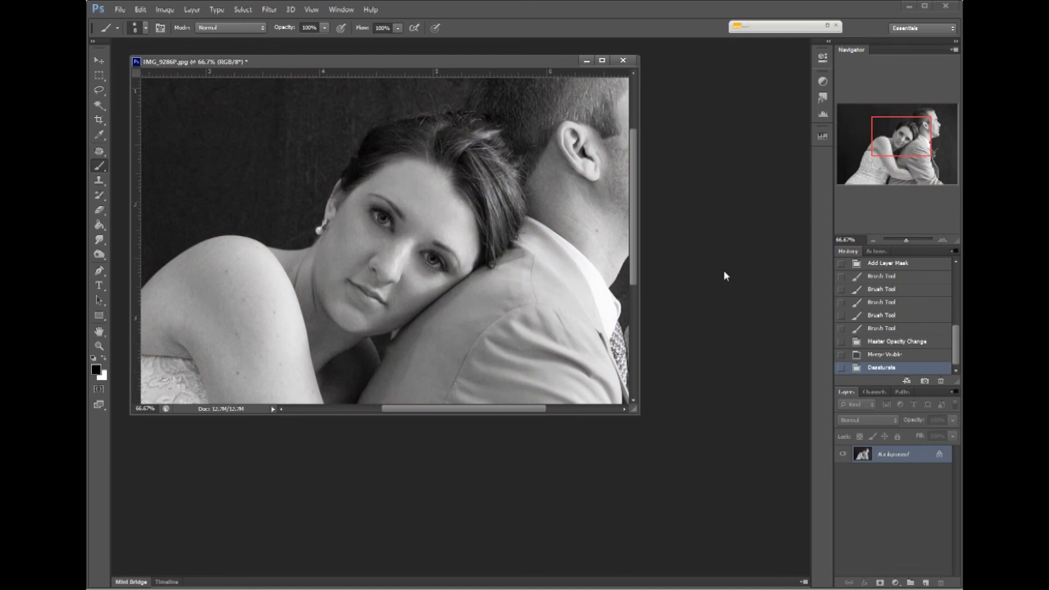
left_click(875, 356)
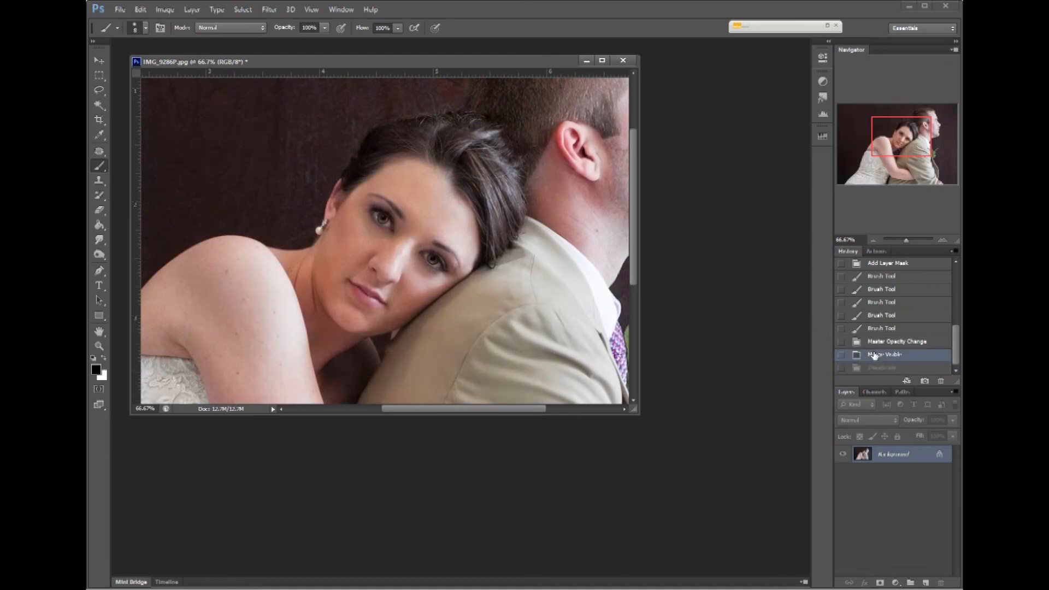
Examine the finished color portrait as a whole at 33.33% and the bride's eyes at 100% magnification
left_click(871, 241)
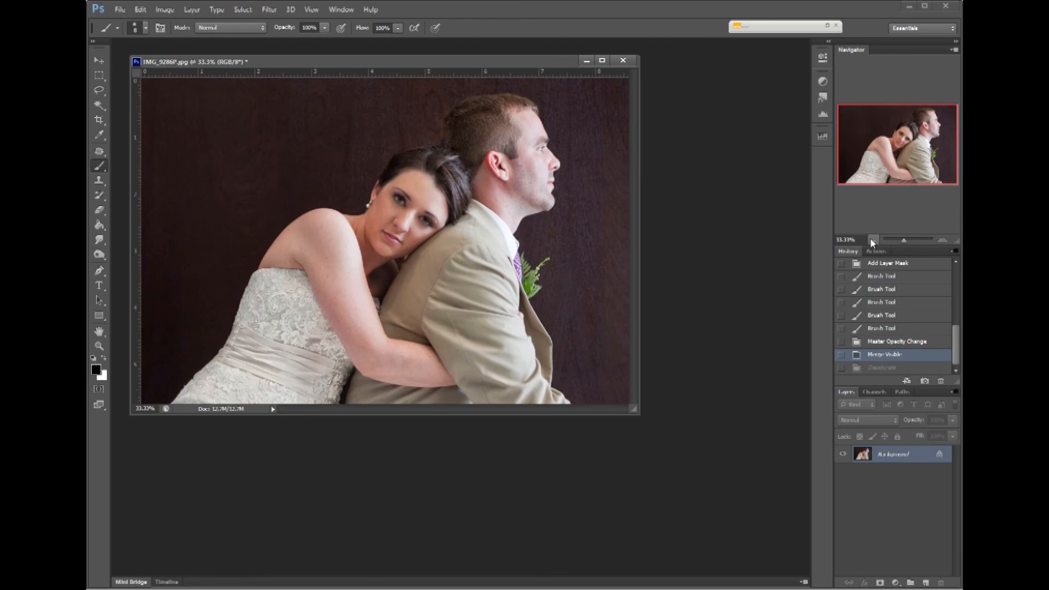
left_click(937, 241)
left_click(938, 241)
left_click_drag(917, 150, 915, 141)
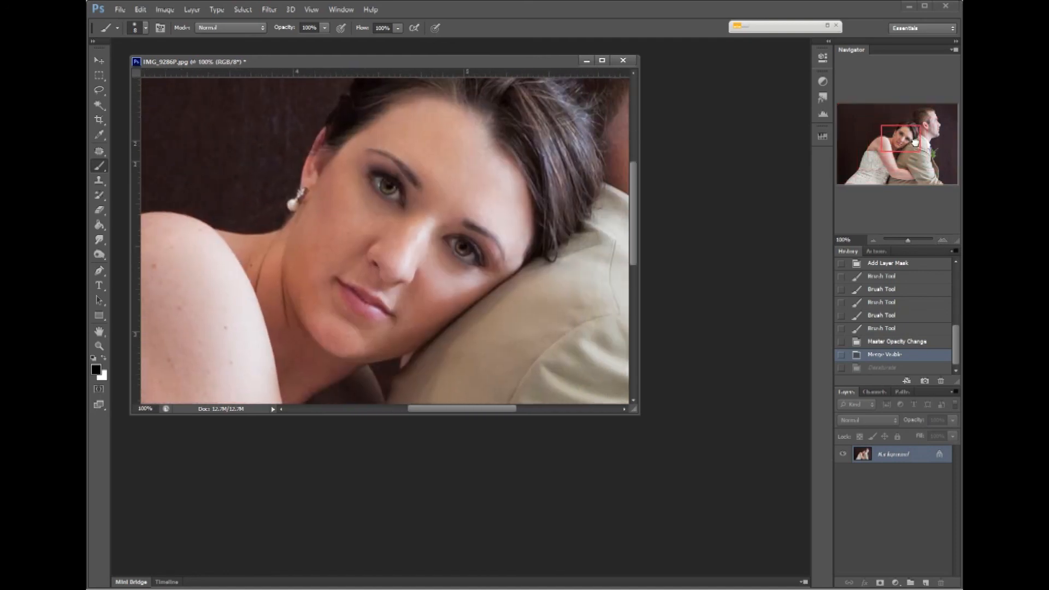
left_click_drag(916, 142, 919, 142)
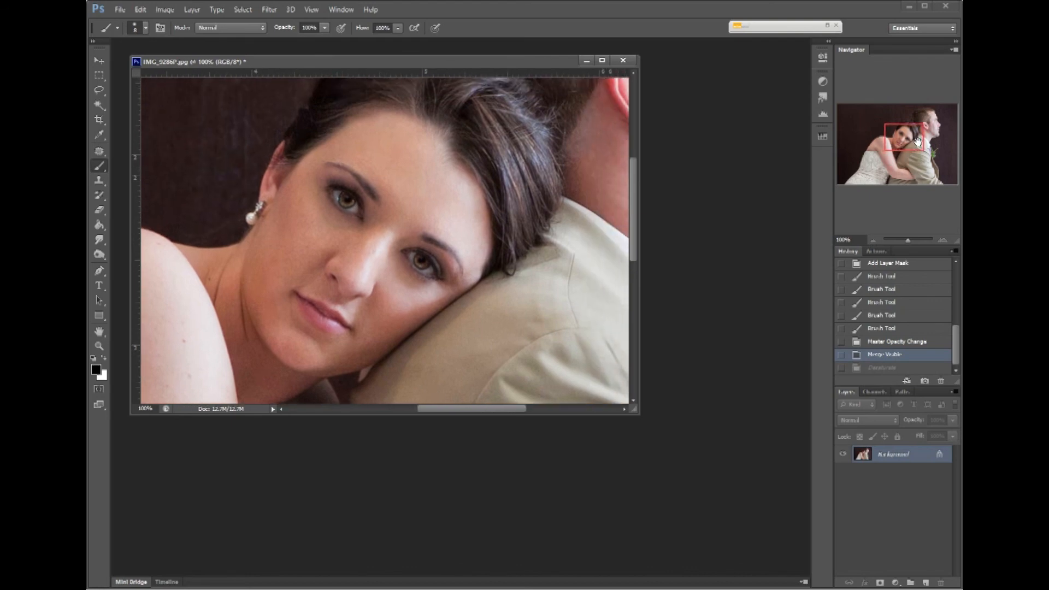